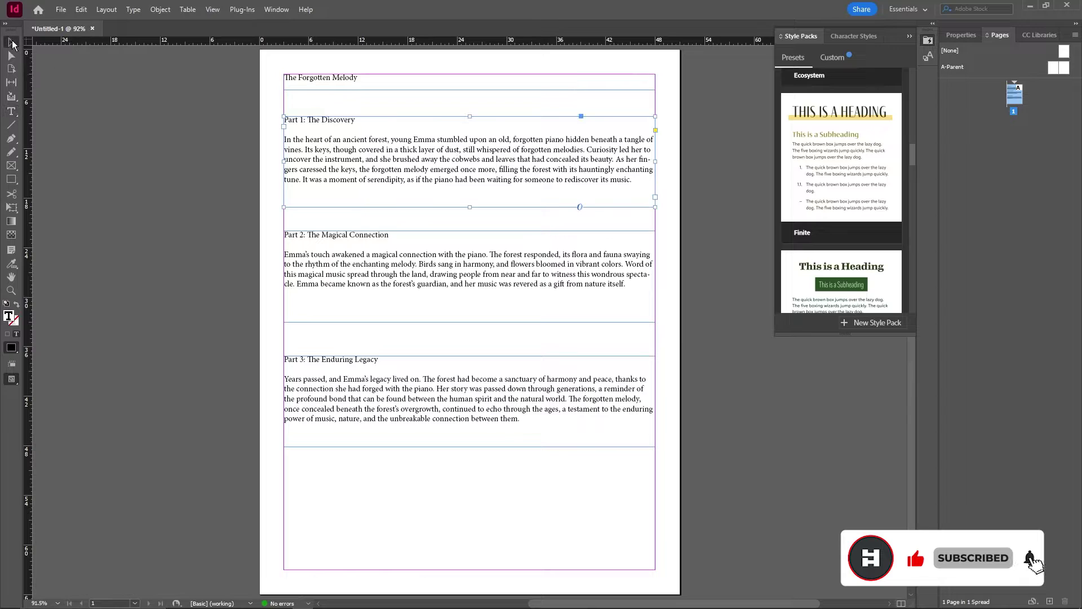
Select the story's text frames and auto-style them with the Finite style pack
left_click(695, 176)
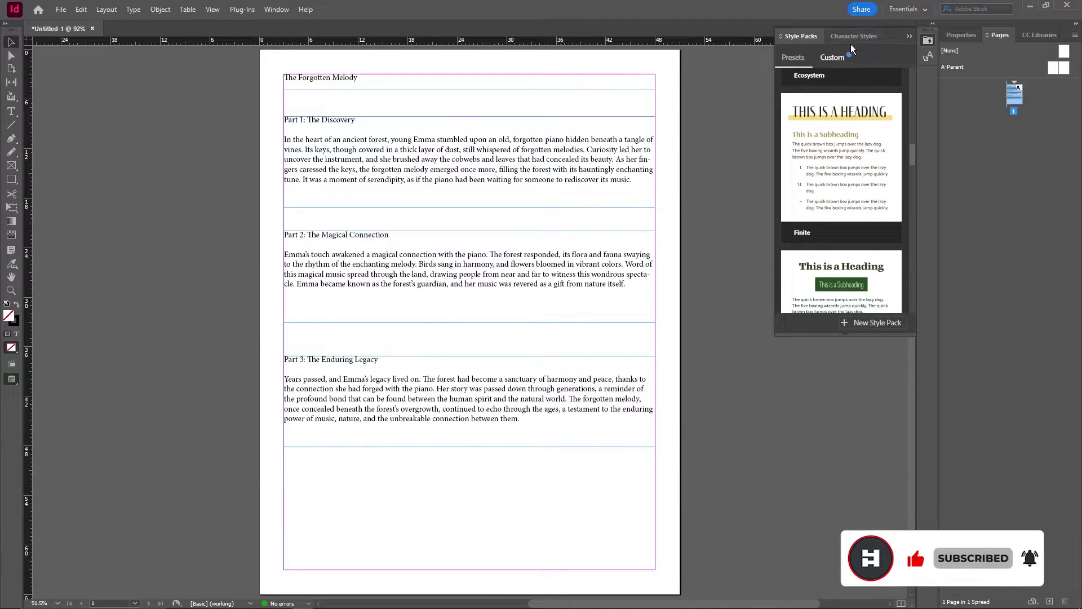
left_click(277, 10)
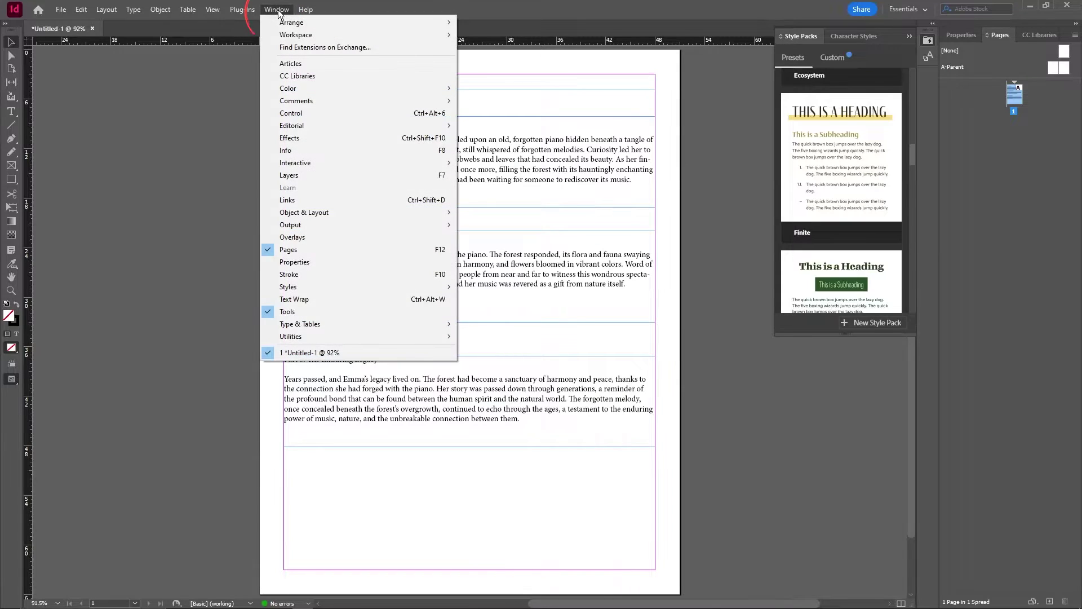
mouse_move(436, 289)
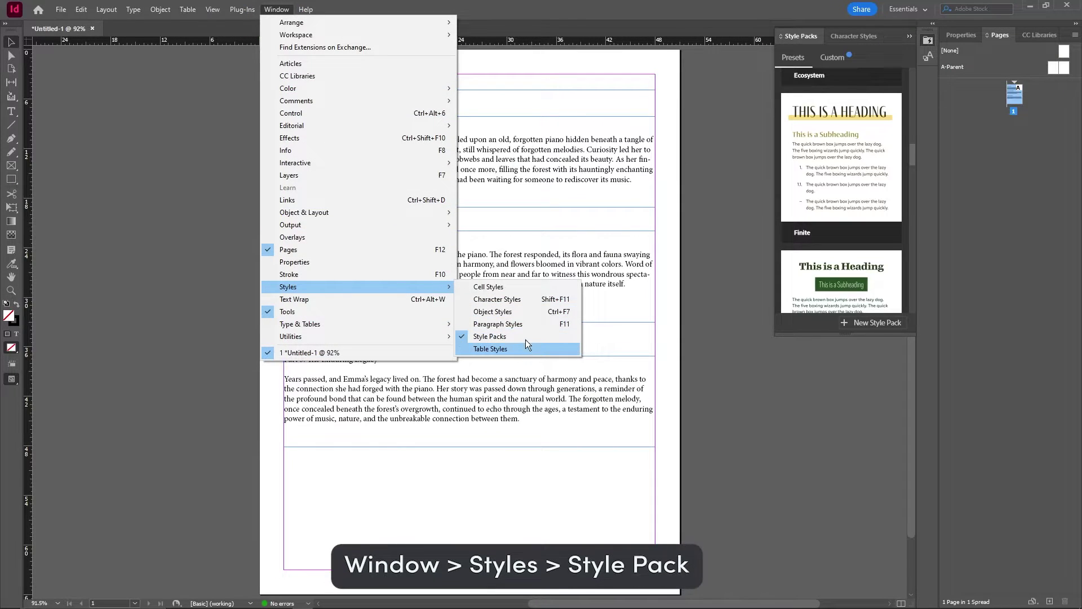
left_click(685, 315)
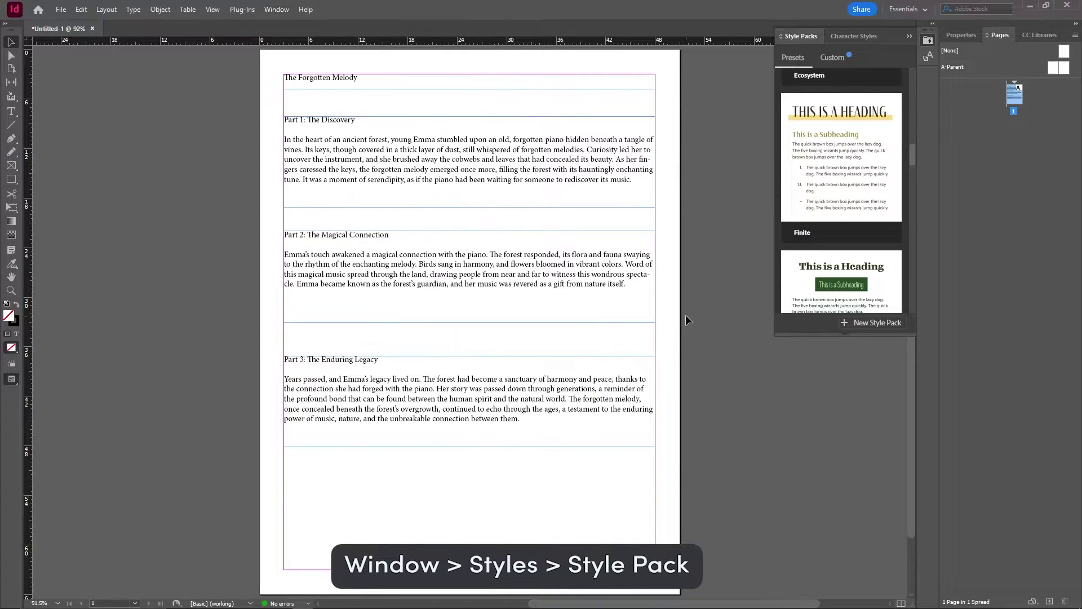
scroll(676, 366, "up", 1)
left_click(325, 126)
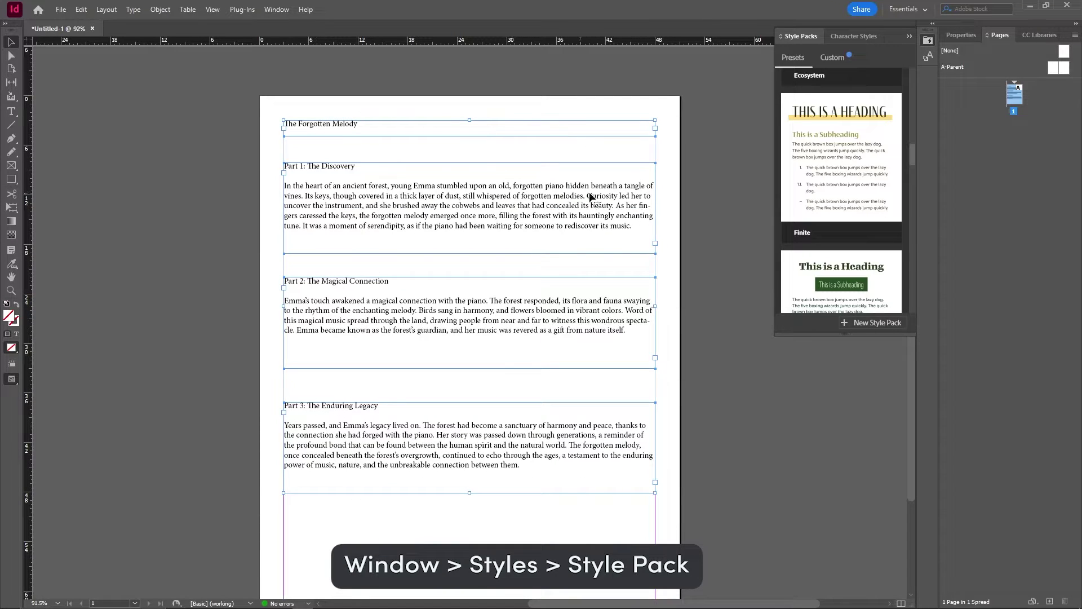
scroll(885, 166, "up", 2)
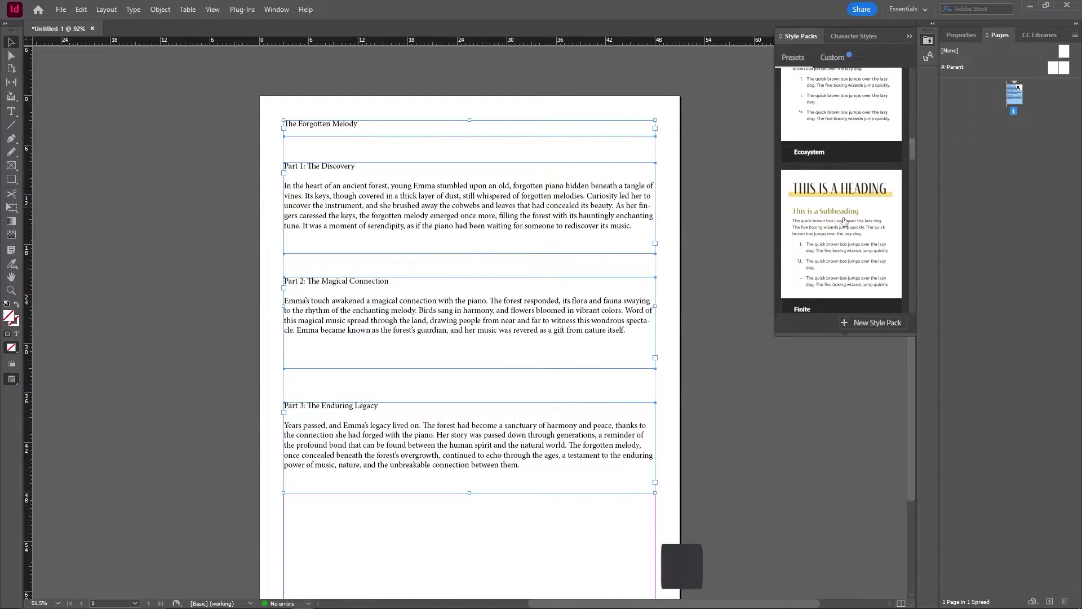
left_click(842, 220)
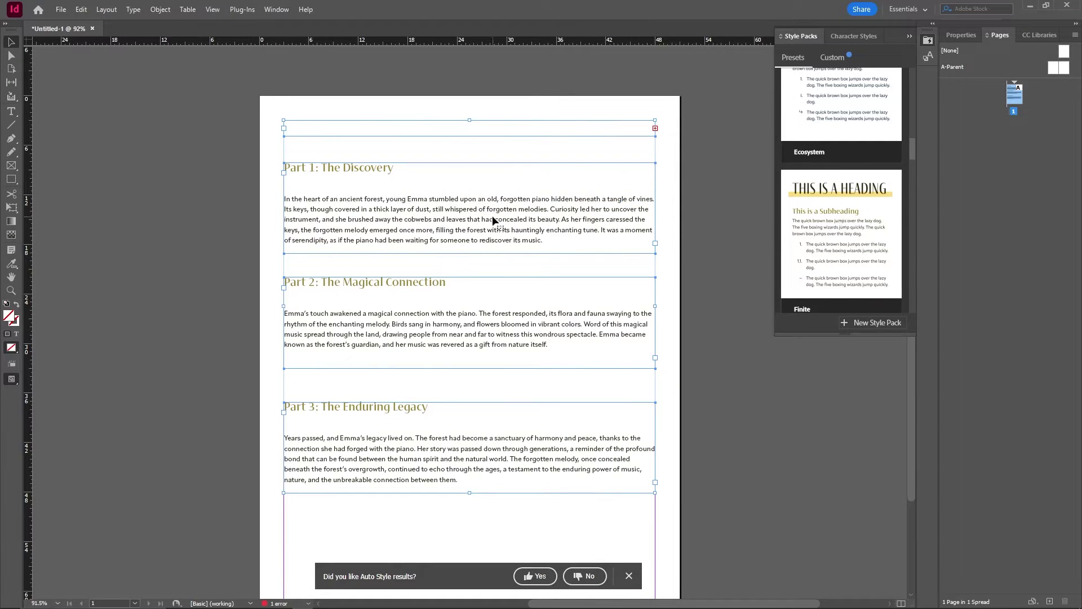
Enlarge the title frame, move the Part 2 and Part 3 frames up, and preview with W
left_click(673, 187)
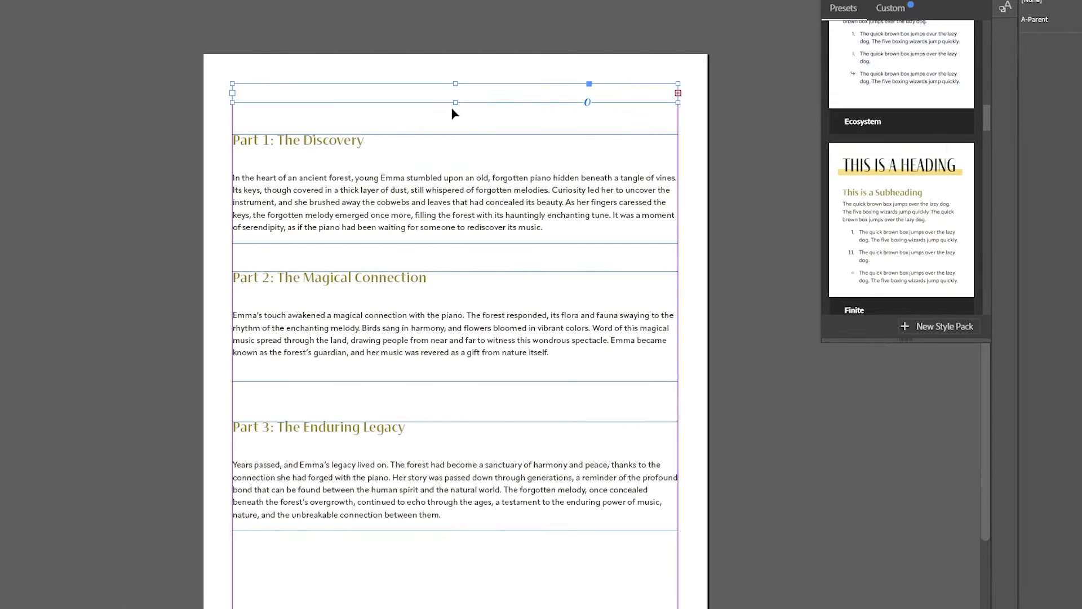
left_click_drag(456, 103, 455, 127)
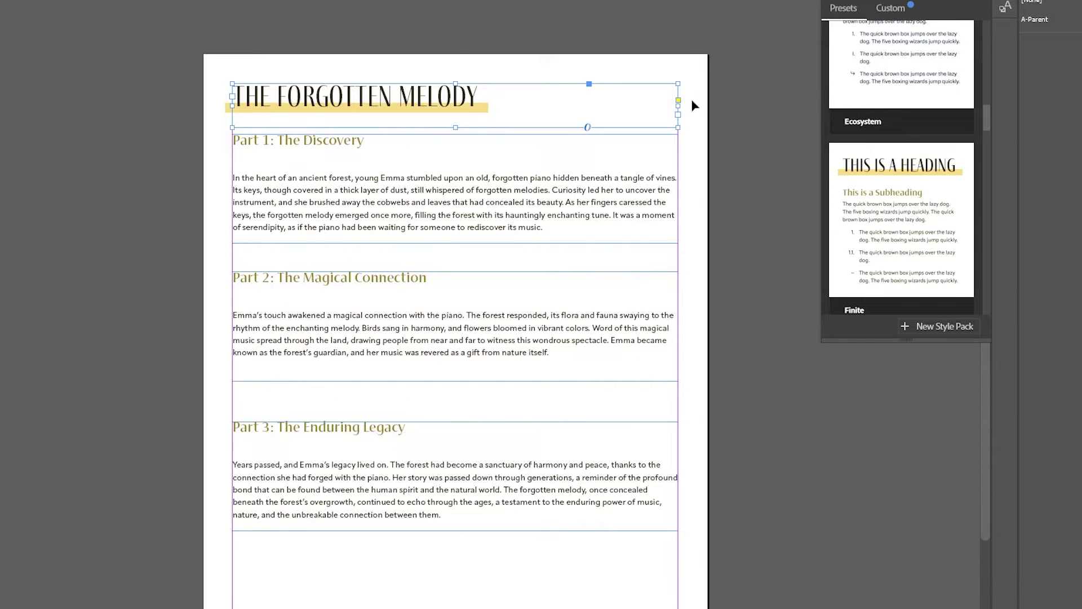
left_click_drag(544, 339, 545, 321)
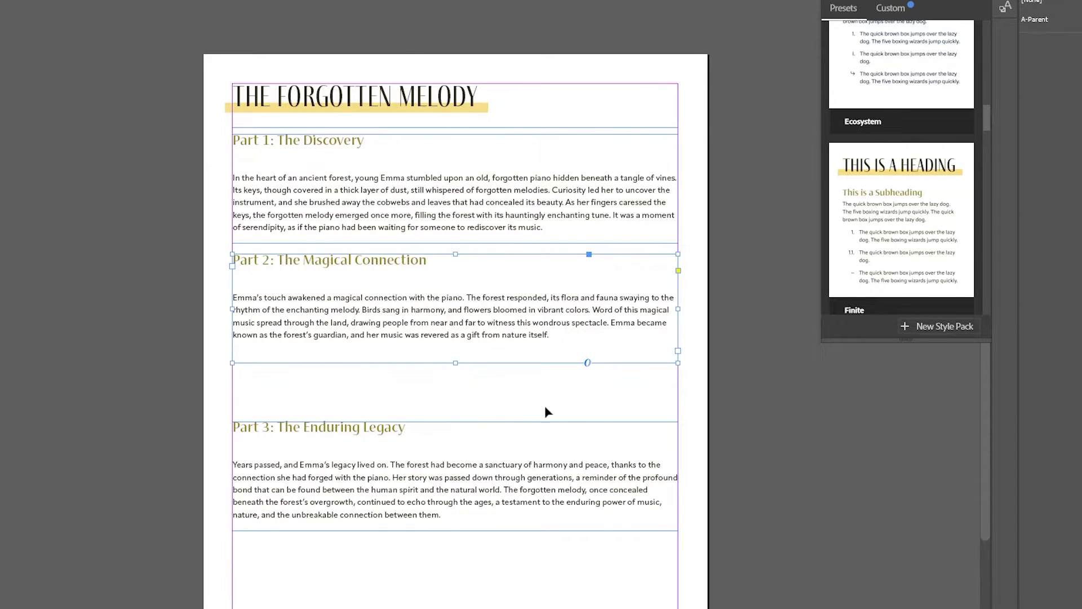
left_click_drag(543, 438, 540, 395)
key("w")
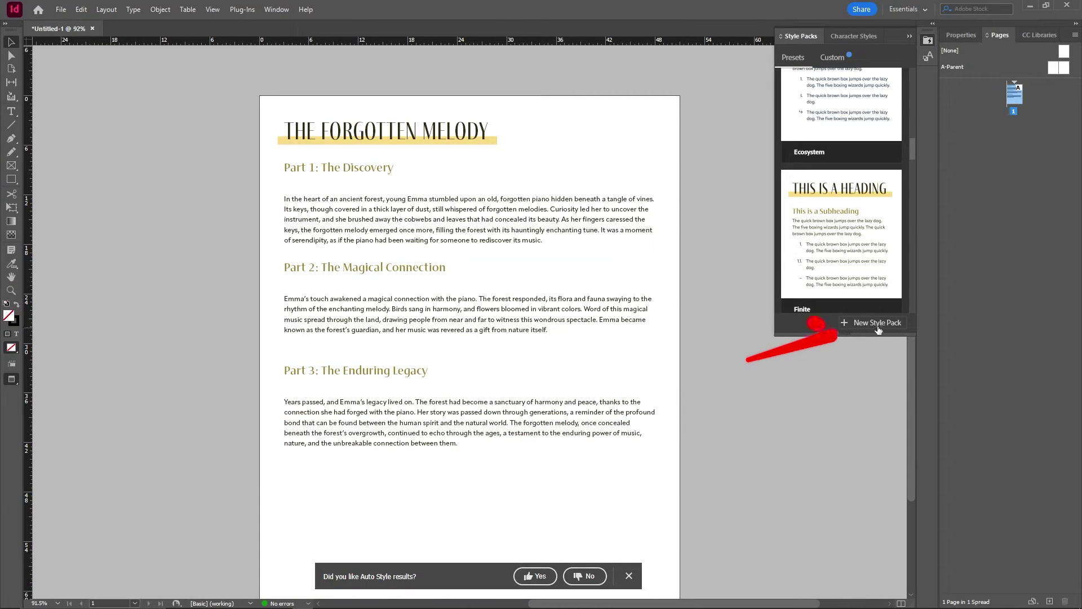
Start a new style pack from the document and check the Heading paragraph style choices
left_click(881, 326)
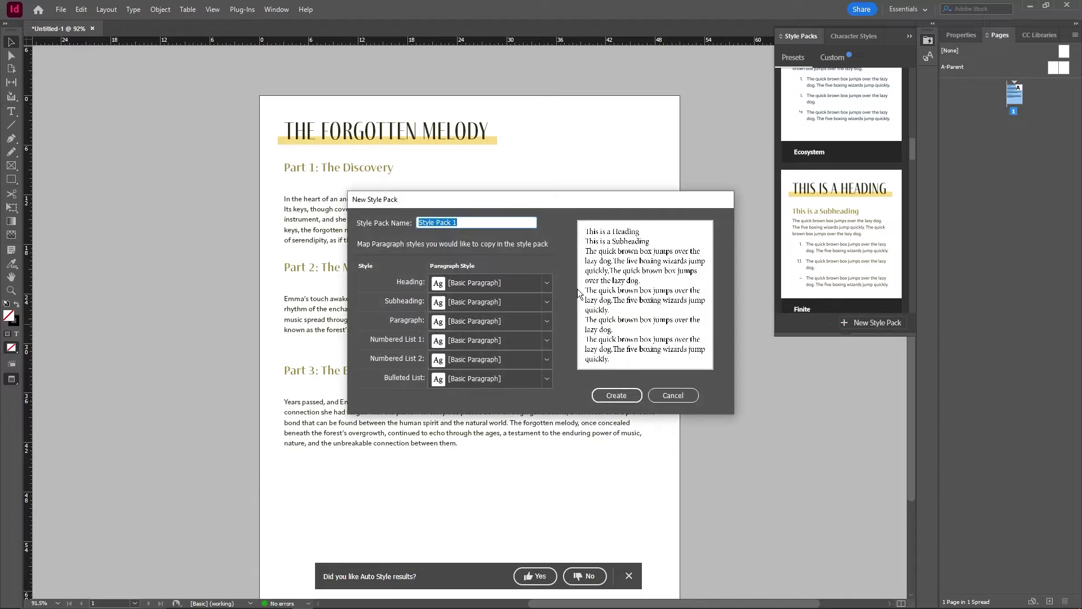
left_click(547, 283)
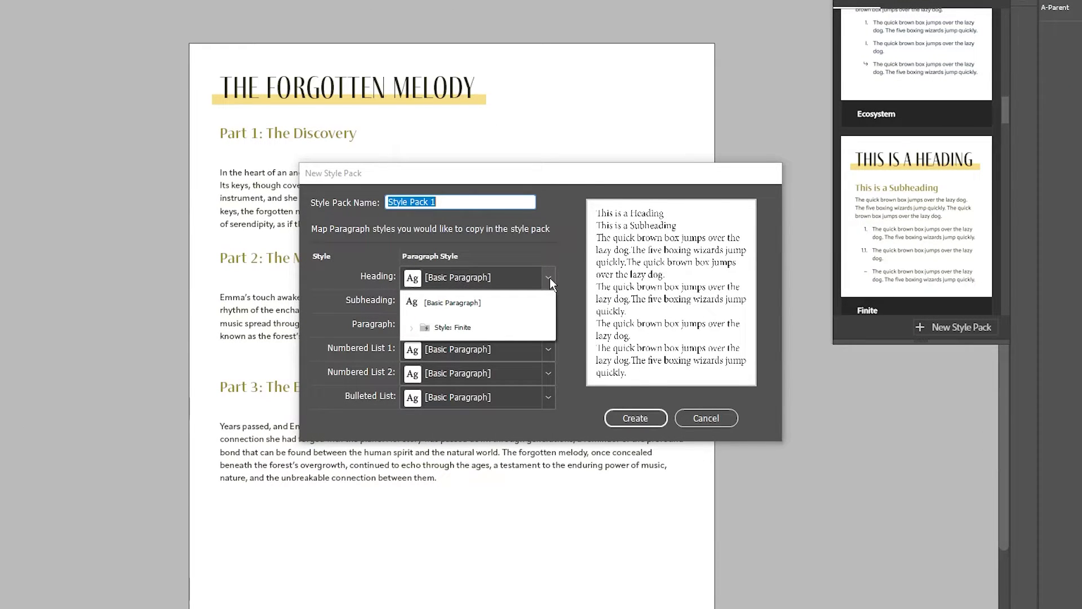
left_click(549, 277)
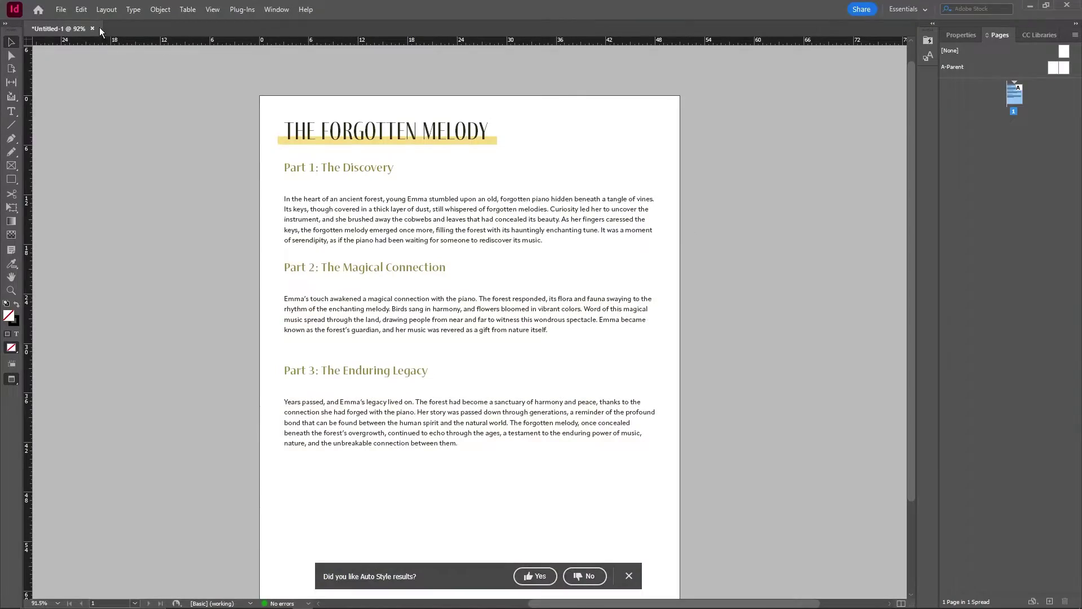
Open the Publish Online settings, review the Analytics options, then return to General
left_click(106, 10)
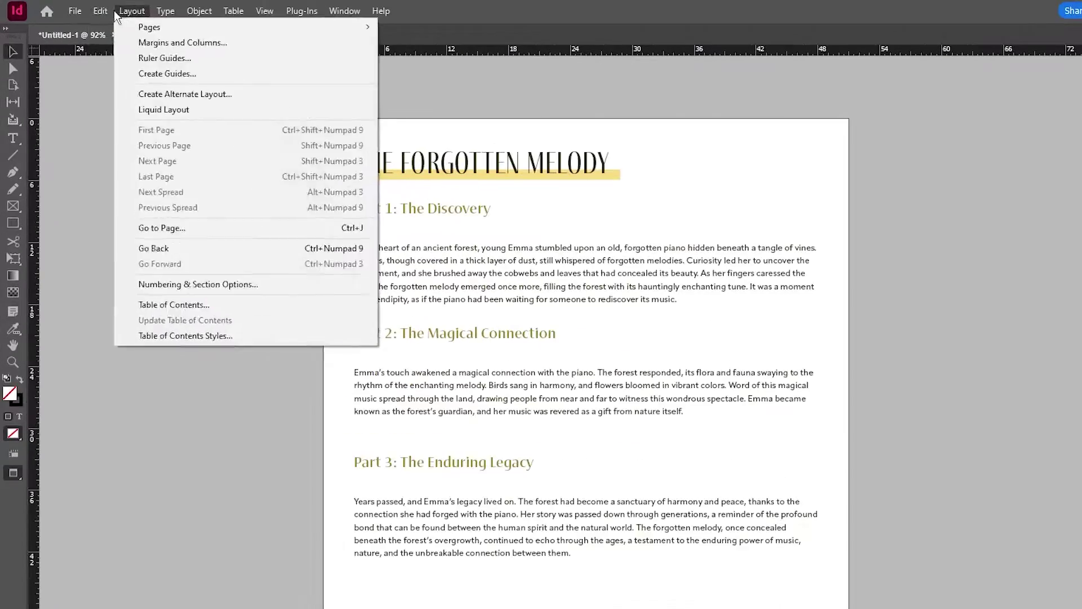
mouse_move(81, 10)
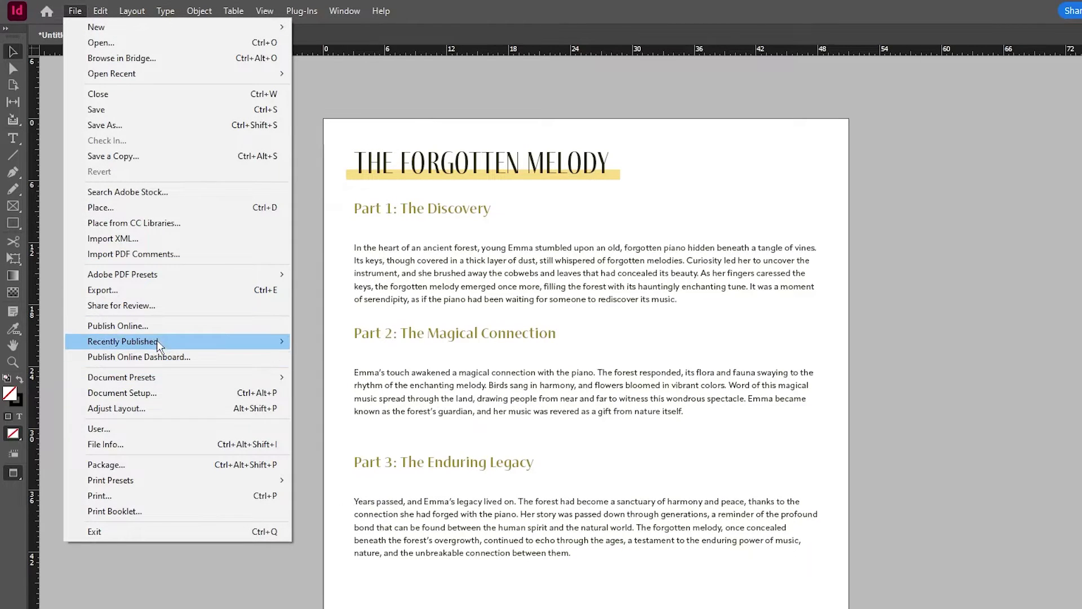
left_click(130, 325)
left_click(685, 178)
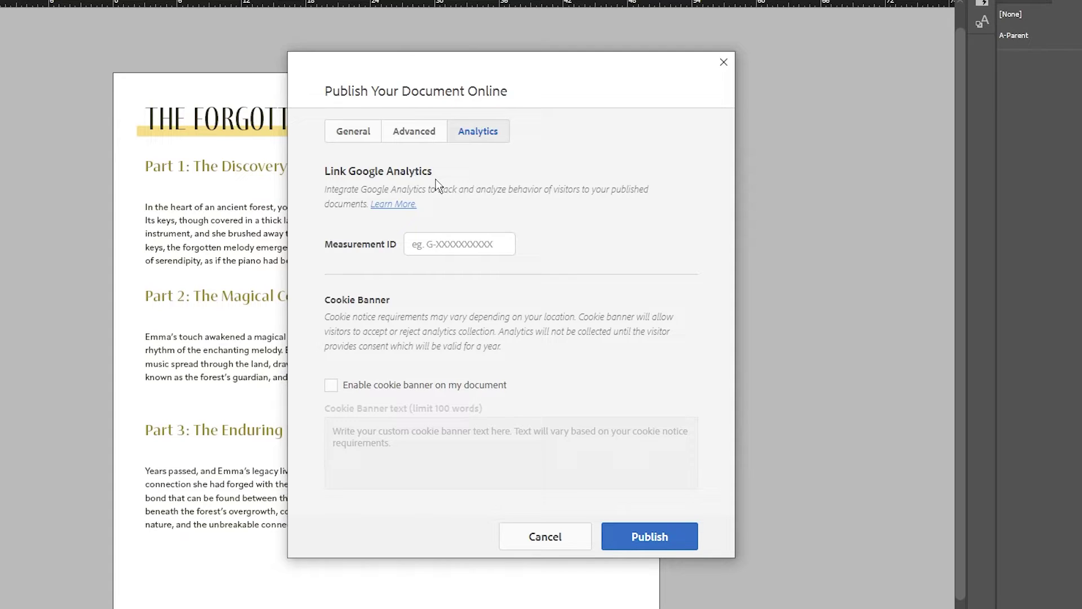
left_click(359, 138)
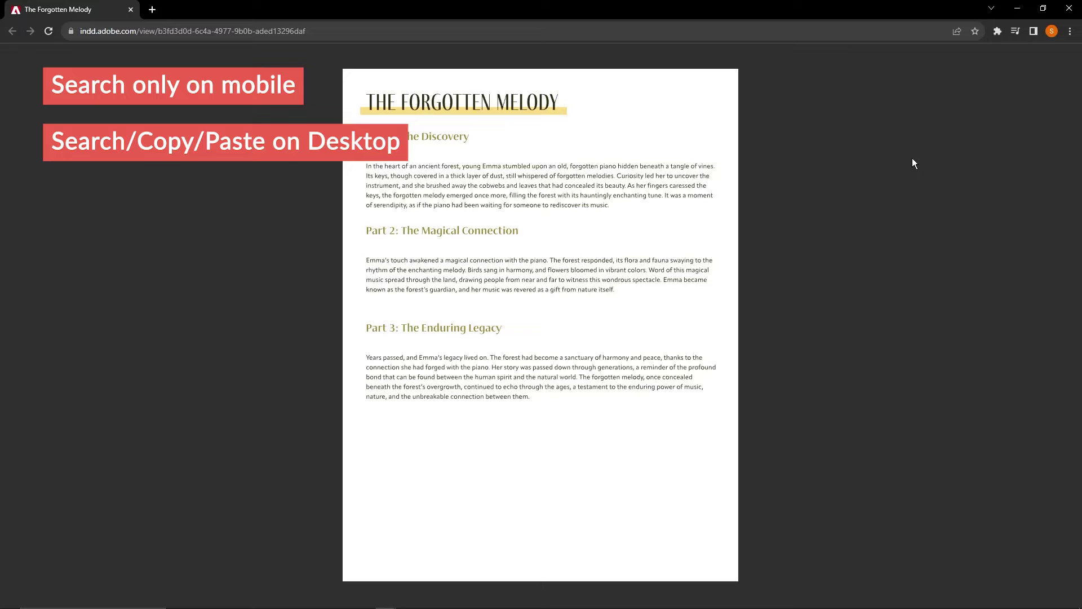
Select part of the Part 1 paragraph in the published web document
left_click_drag(438, 168, 645, 157)
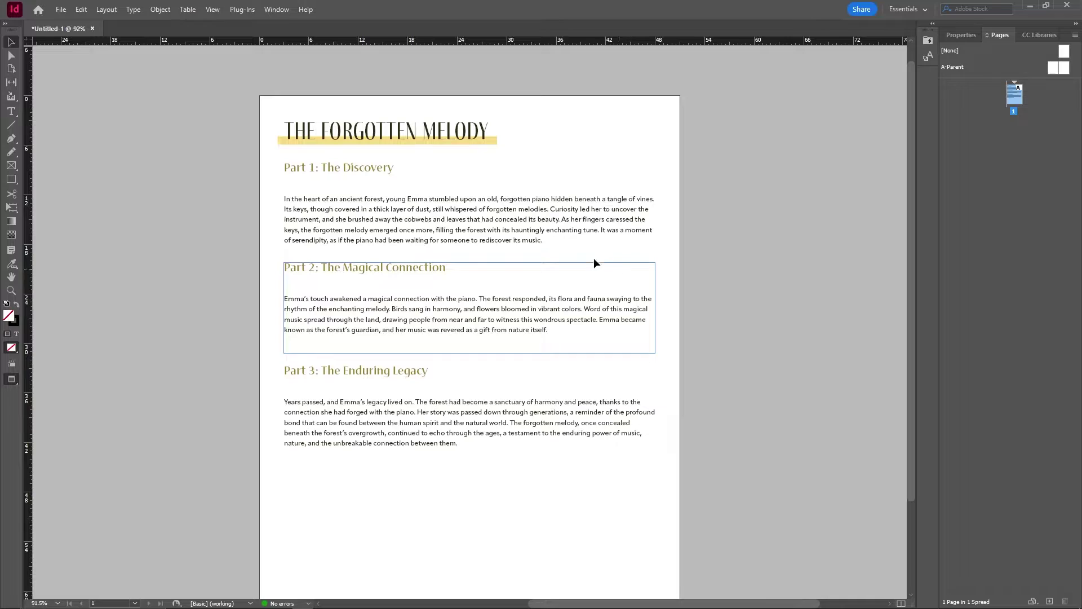
Export the page as JPEG (*.jpg) into the File Exports folder
left_click(60, 10)
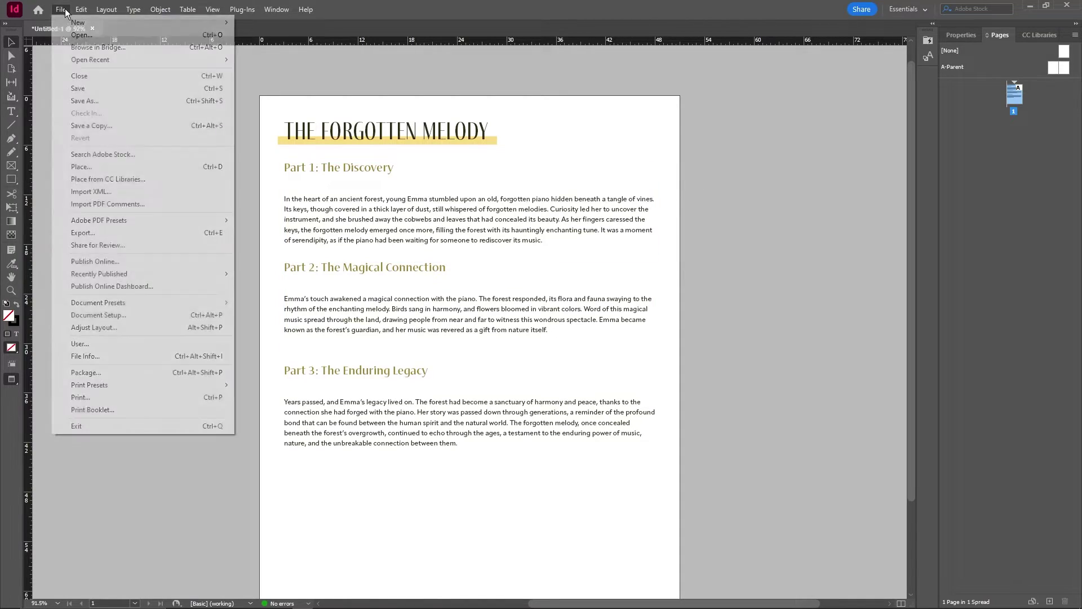
left_click(169, 232)
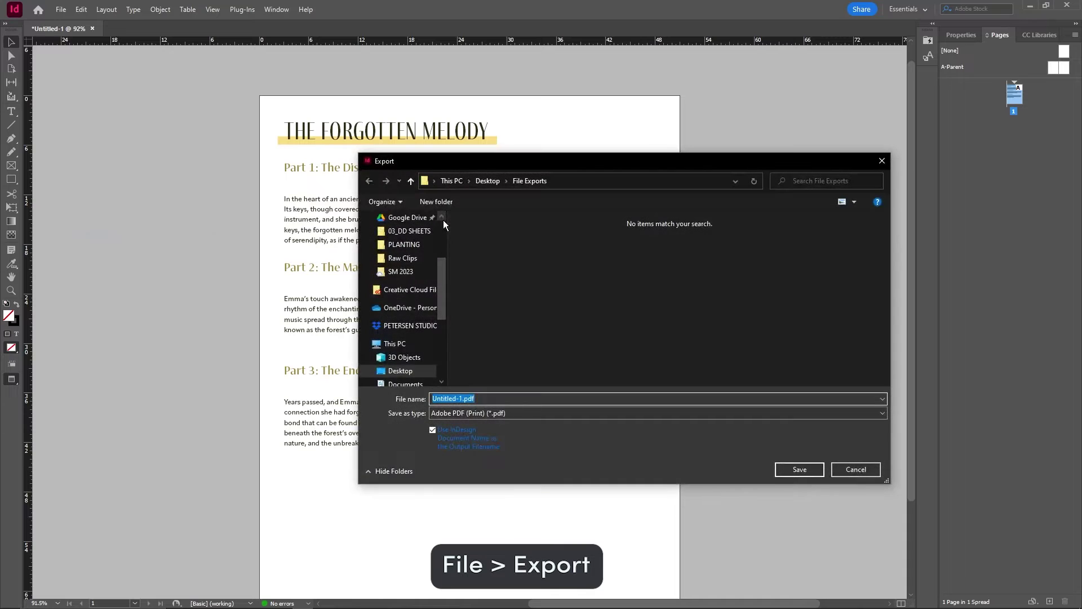
left_click(526, 414)
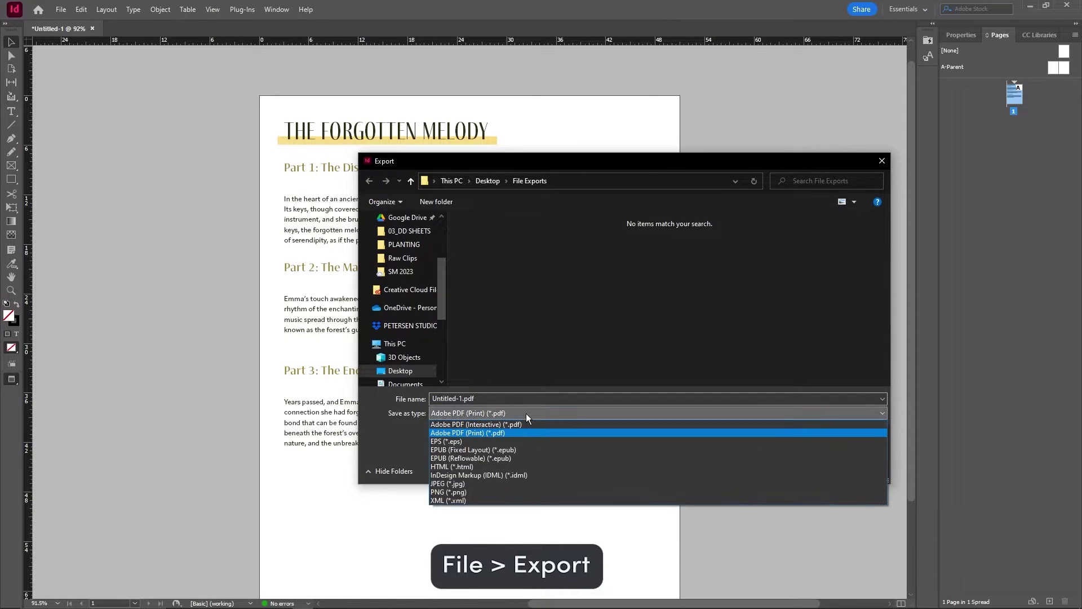
left_click(502, 483)
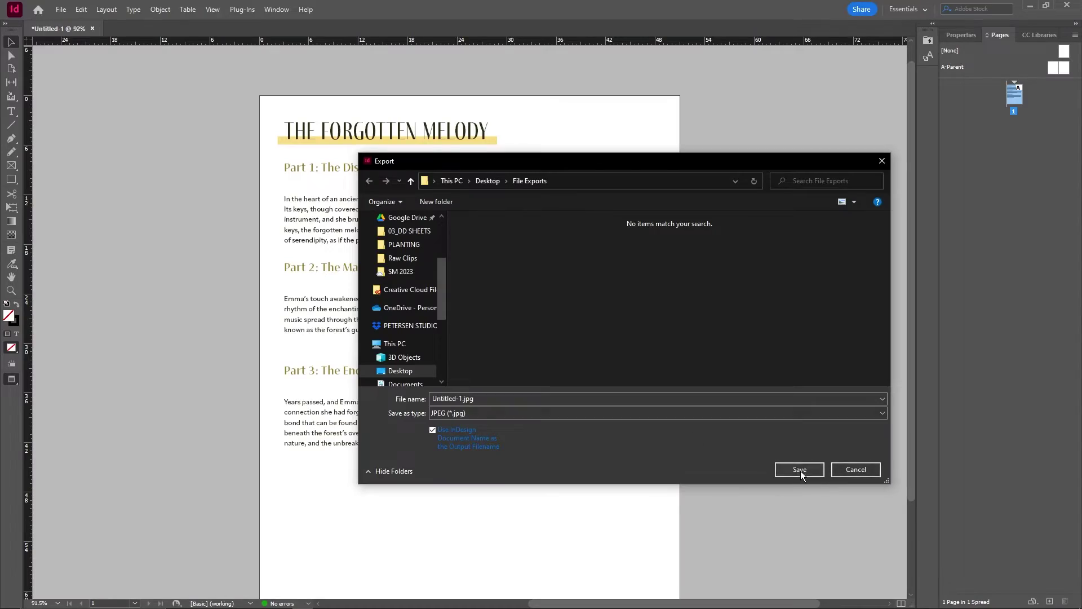
left_click(801, 470)
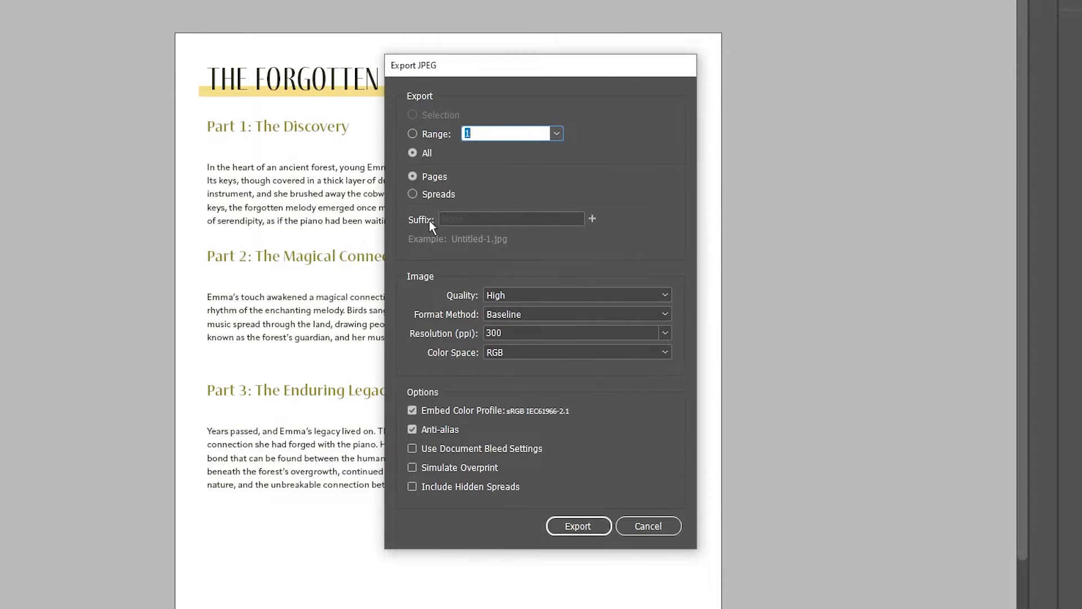
Add incremental number, page number and page size to the file name suffix, then select the exported JPEG
left_click(445, 219)
left_click(591, 219)
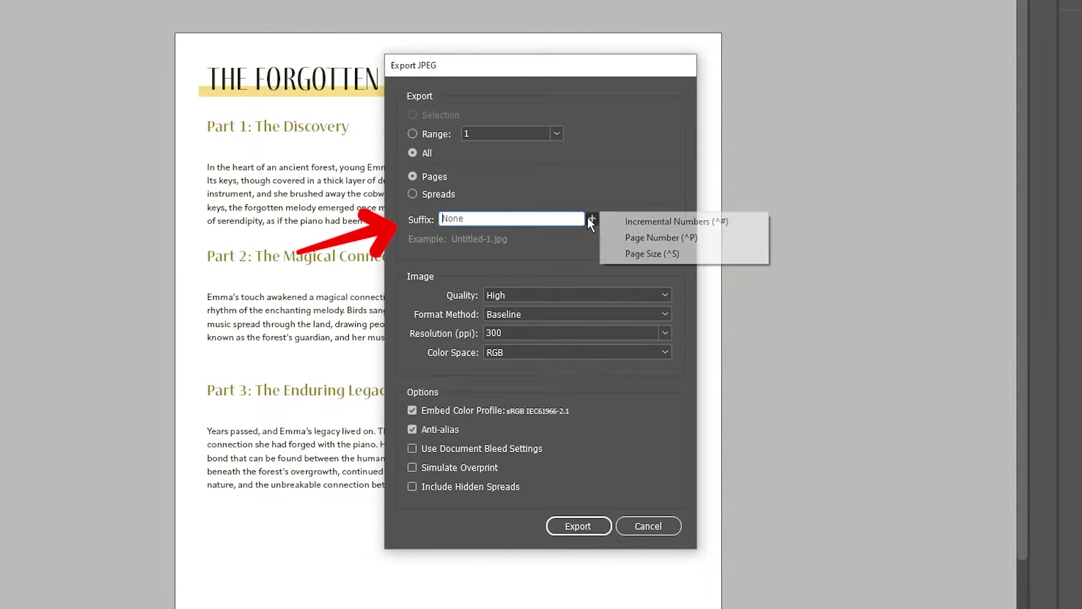
left_click(621, 221)
left_click(592, 220)
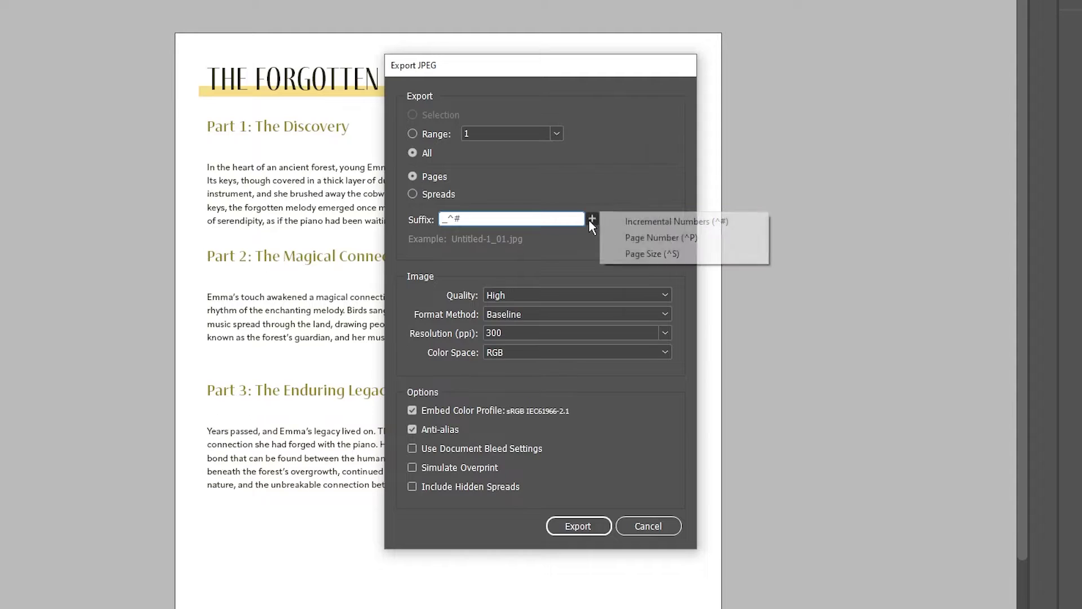
left_click(627, 237)
left_click(591, 218)
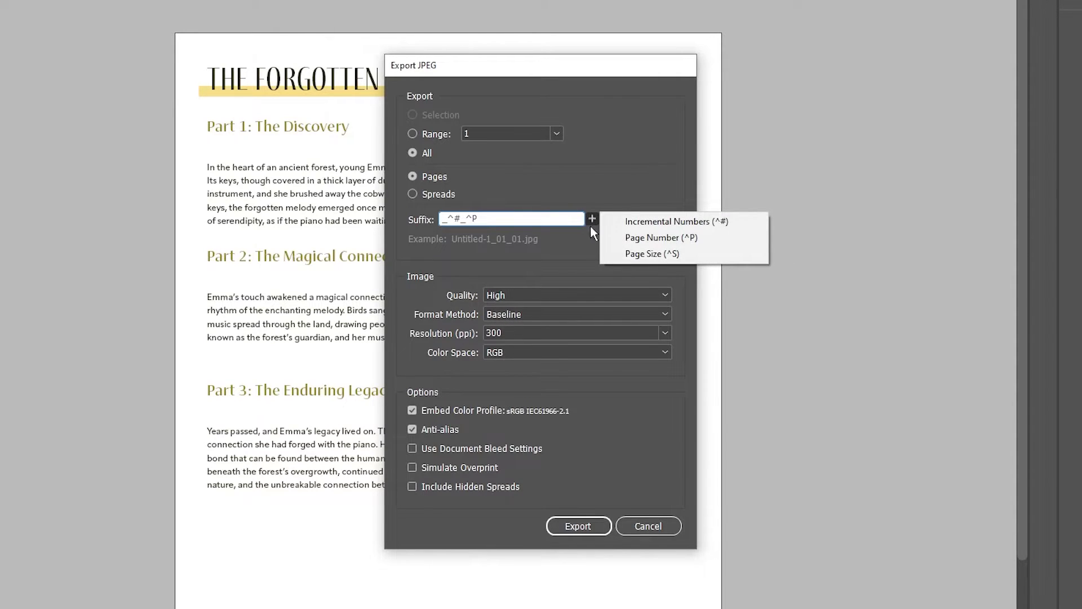
left_click(628, 254)
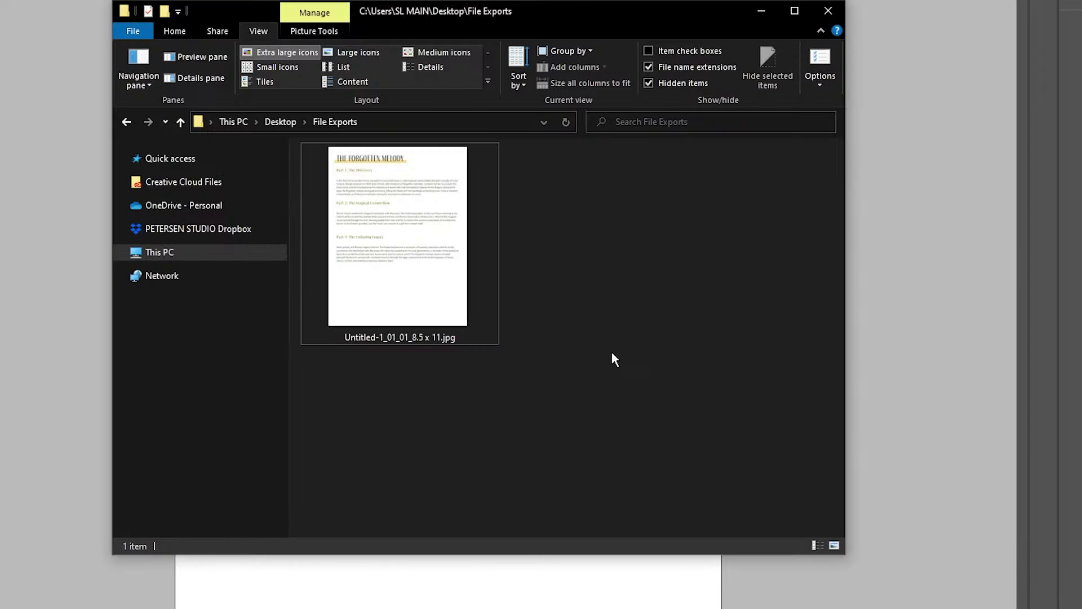
left_click(417, 340)
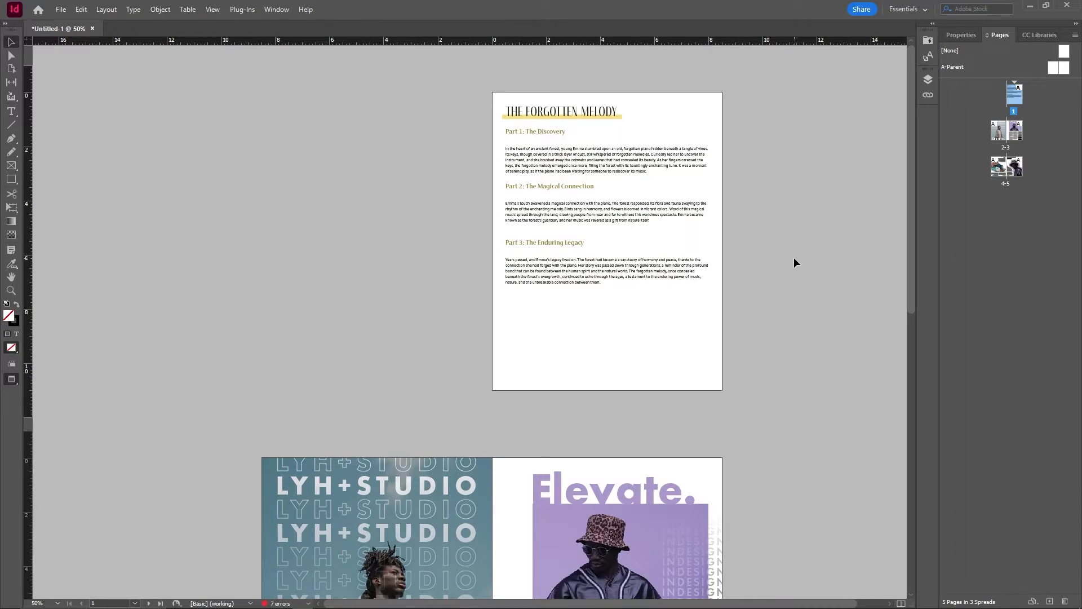
scroll(793, 263, "down", 3)
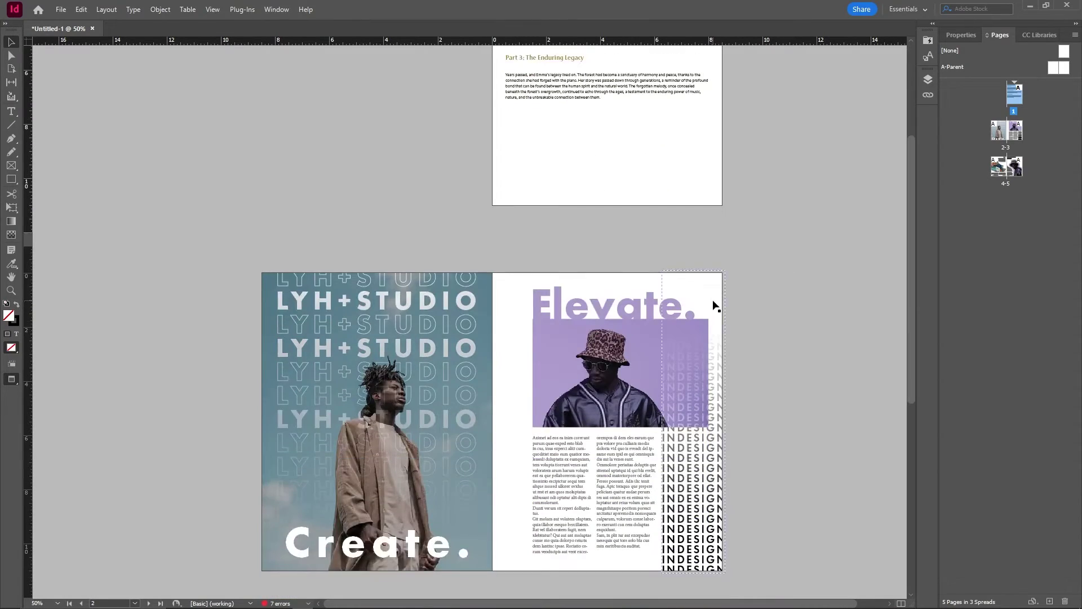
Browse the Elevate/Create spread and select its INDESIGN text
scroll(698, 332, "down", 3)
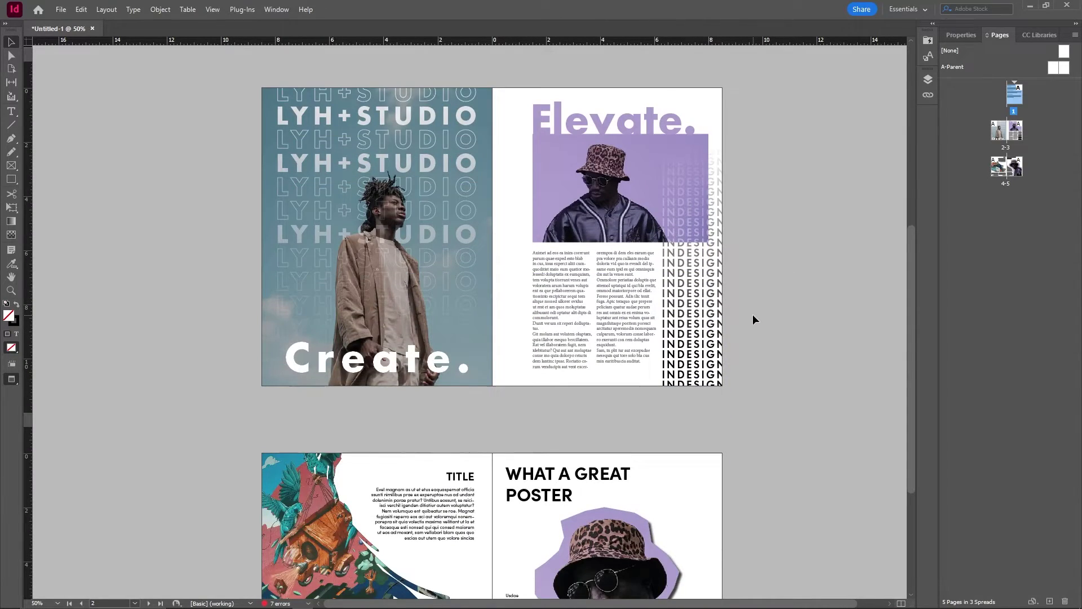
scroll(753, 314, "down", 2)
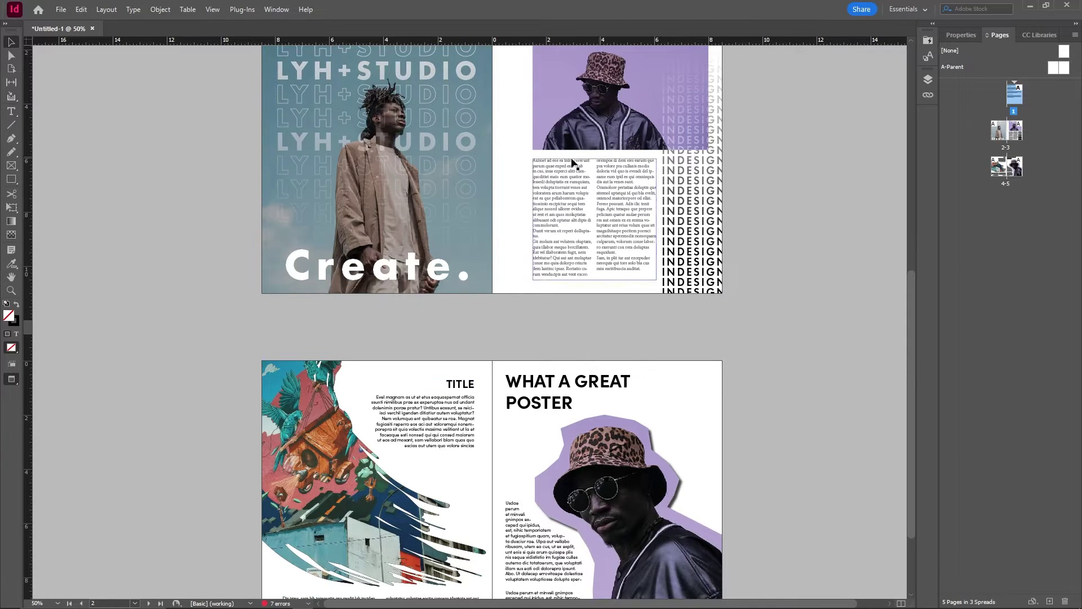
scroll(586, 379, "up", 4)
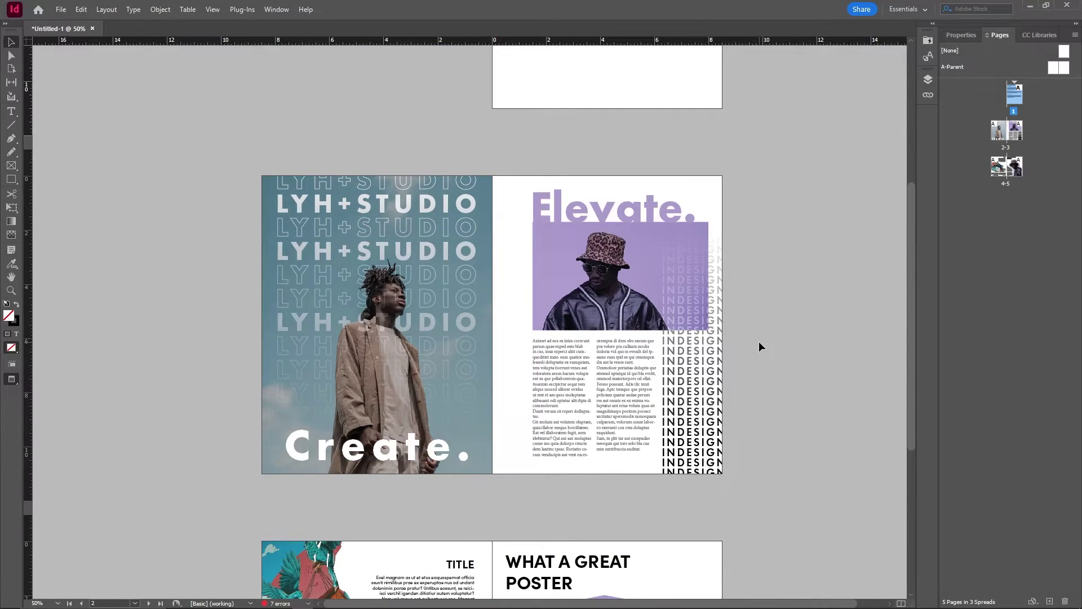
left_click(680, 416)
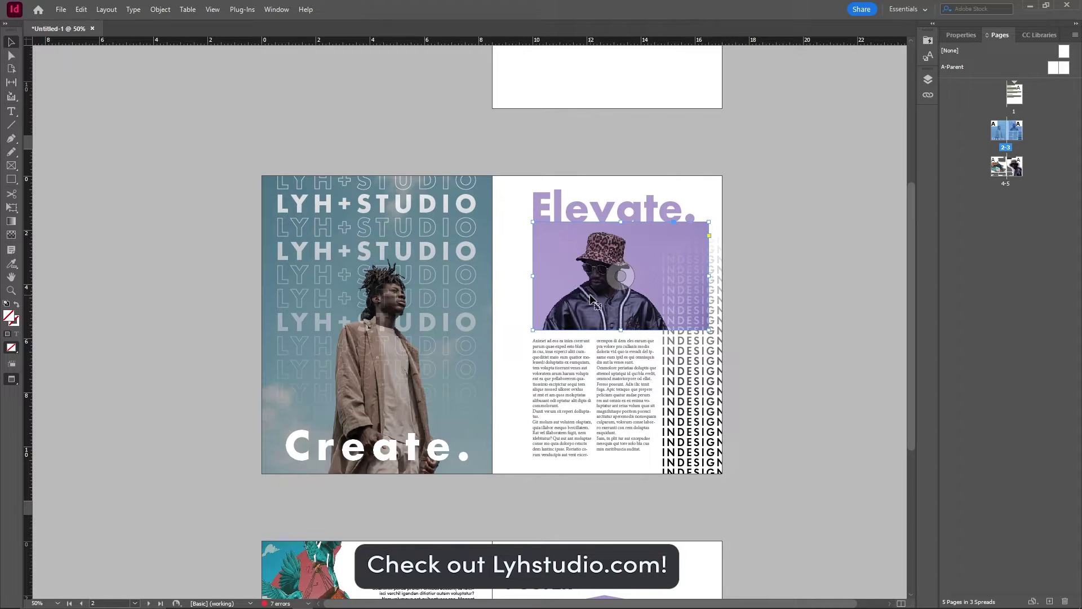
scroll(817, 245, "up", 4)
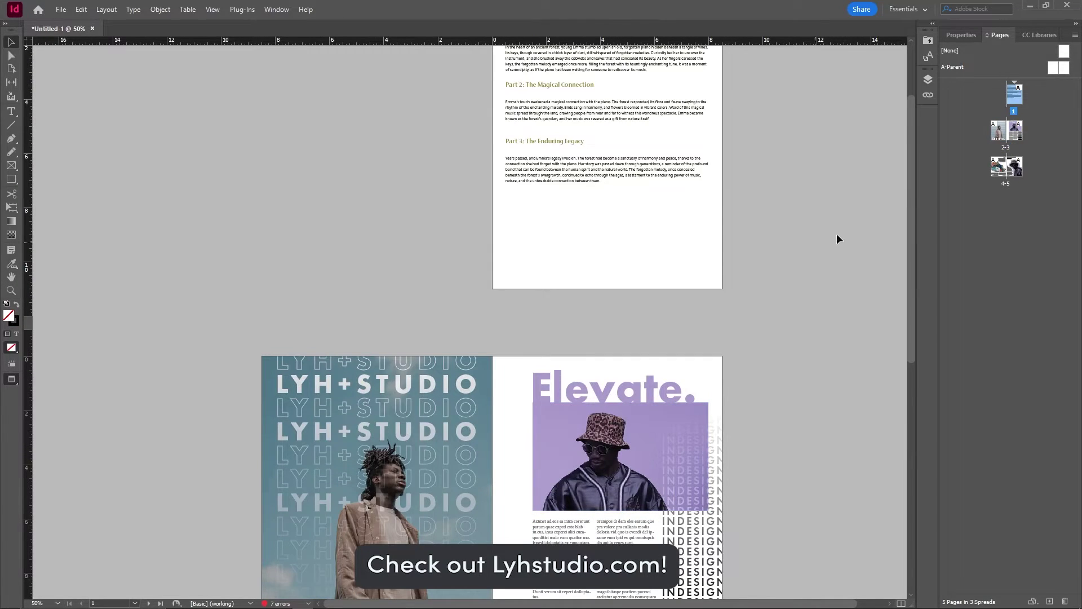
scroll(793, 246, "down", 3)
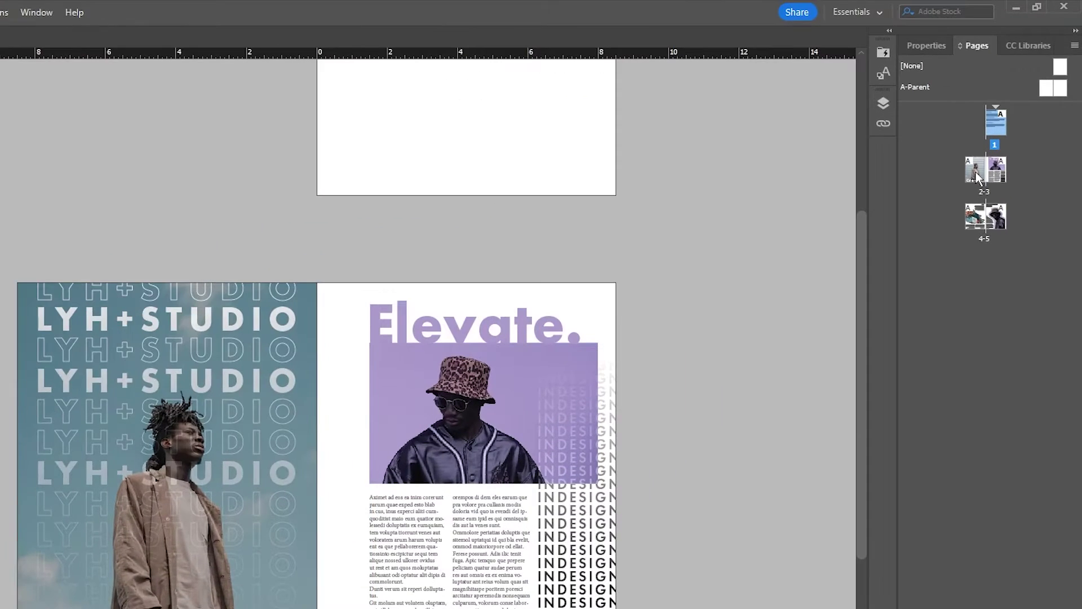
Hide spread 2-3 from output through the Pages panel
right_click(999, 132)
left_click(999, 131)
right_click(1002, 125)
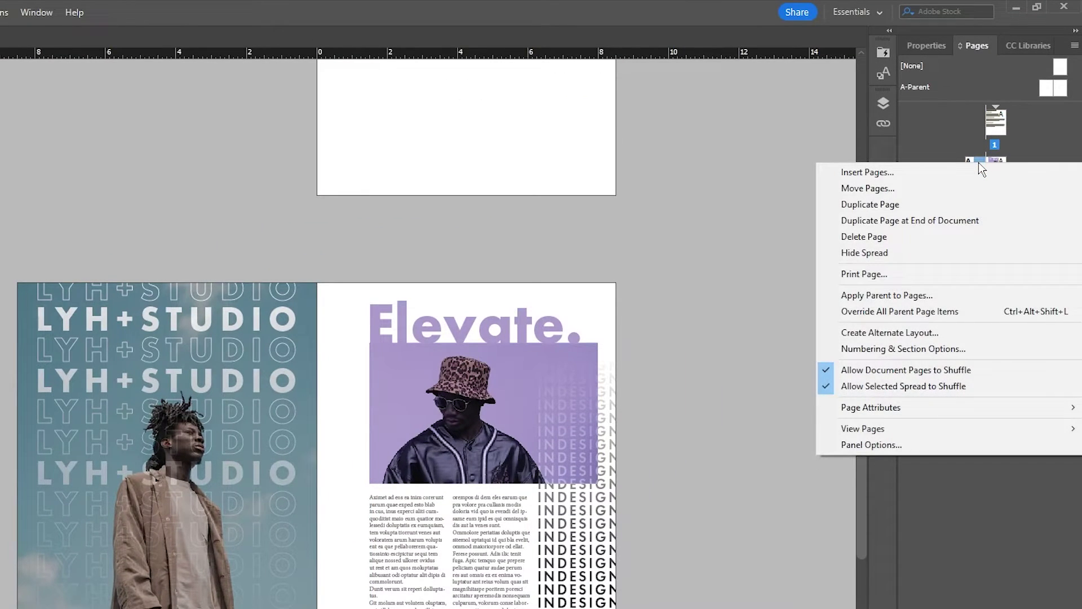
left_click(925, 252)
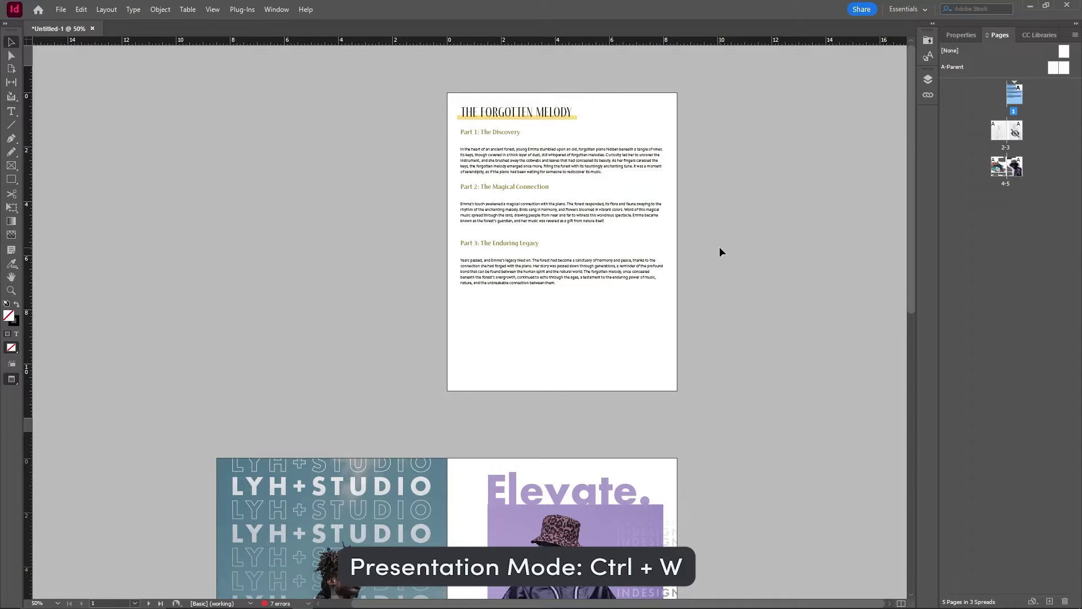
key("shift+w")
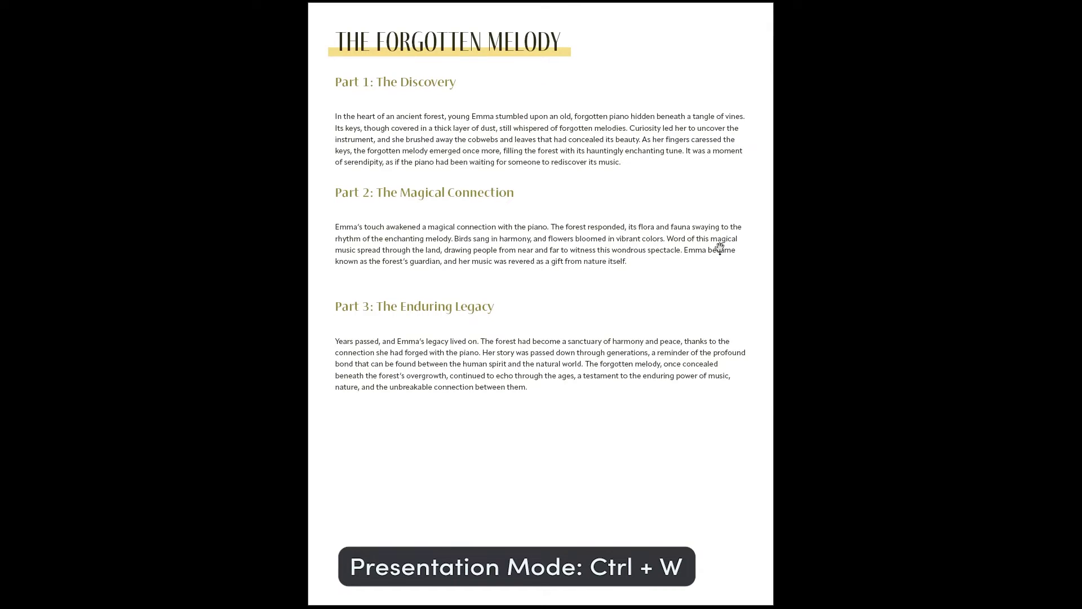
key("Right")
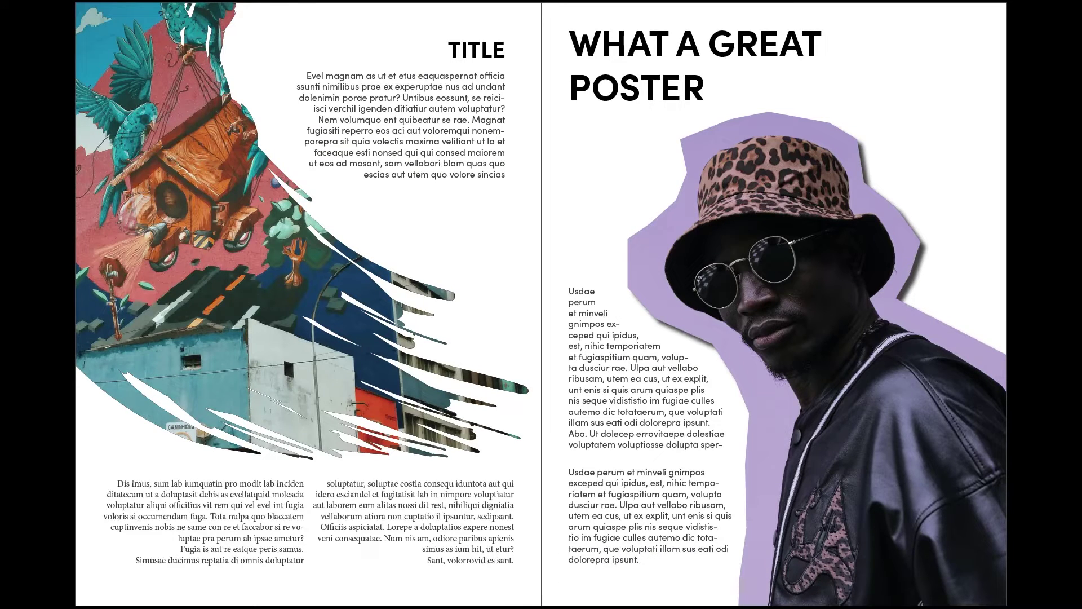
key("Left")
key("Right")
key("Left")
key("Right")
key("Right")
Leave the presentation preview and export Untitled-1.pdf as Adobe PDF (Print) into File Exports
key("Escape")
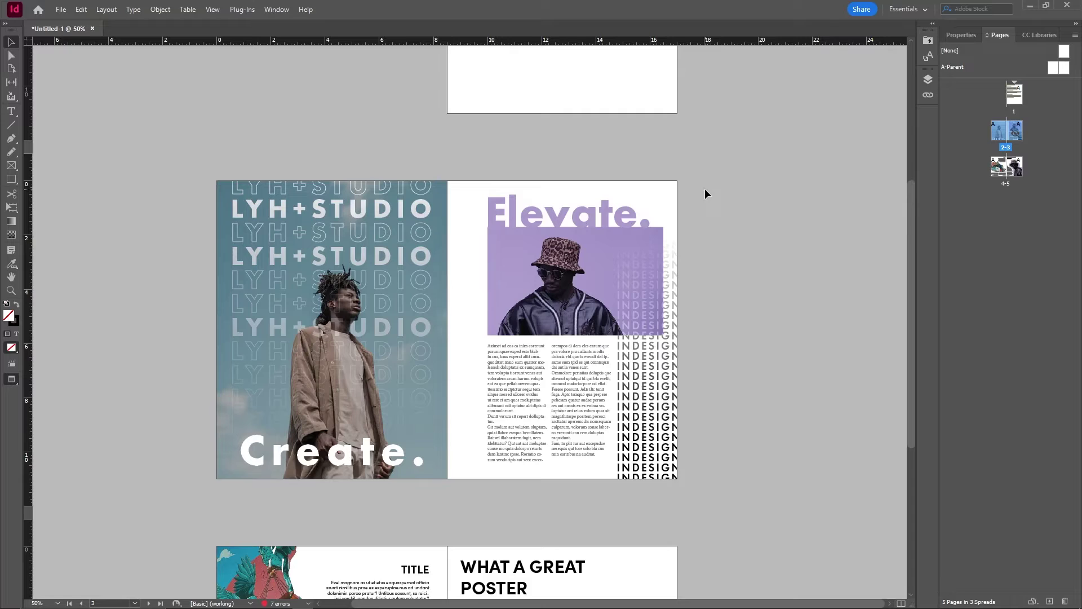
left_click(60, 10)
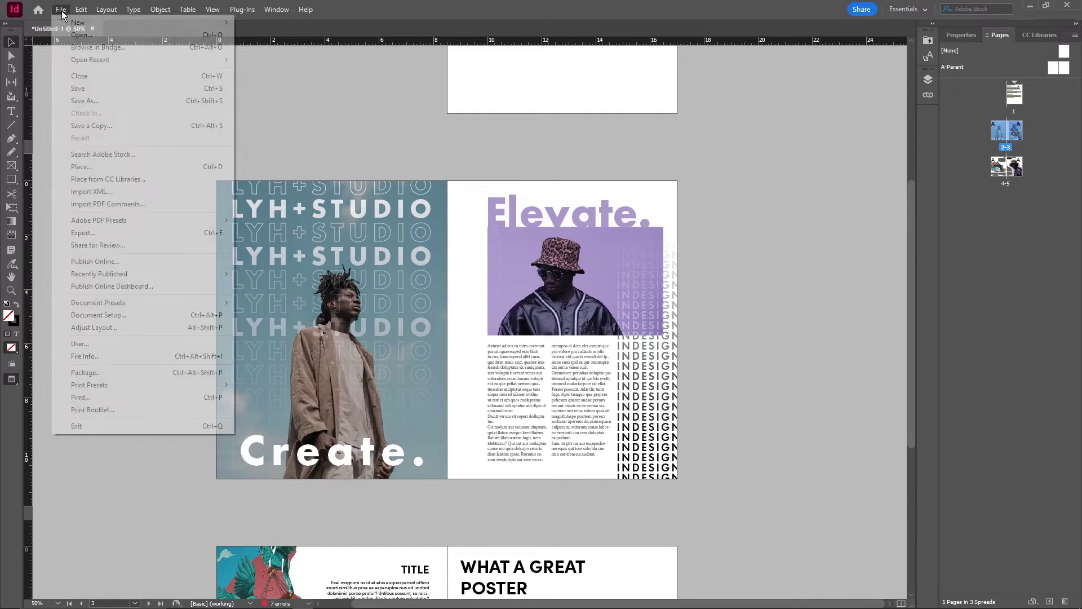
left_click(161, 233)
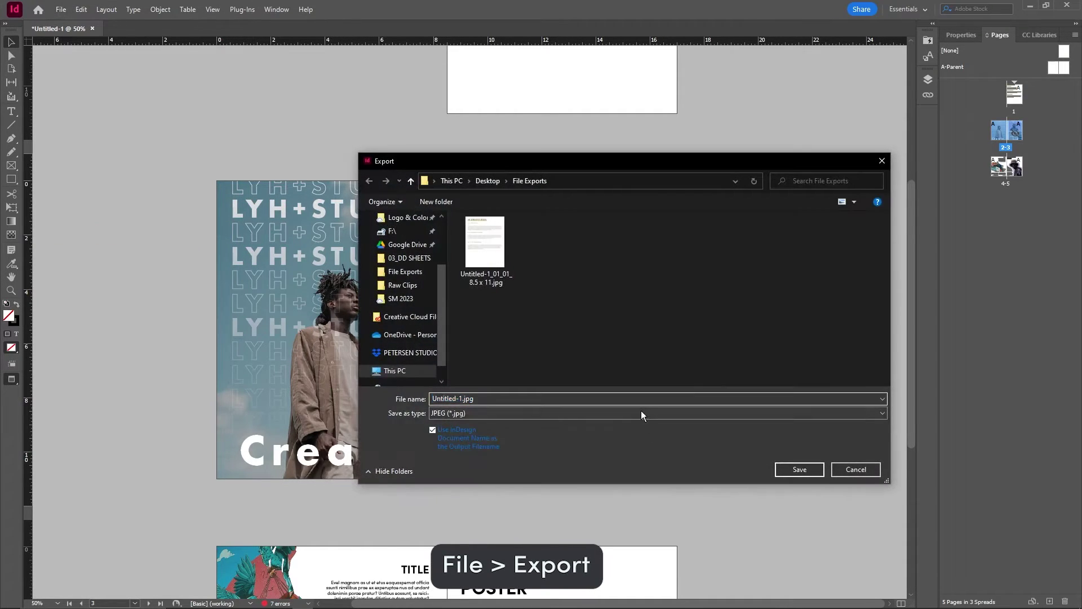
left_click(640, 413)
left_click(623, 432)
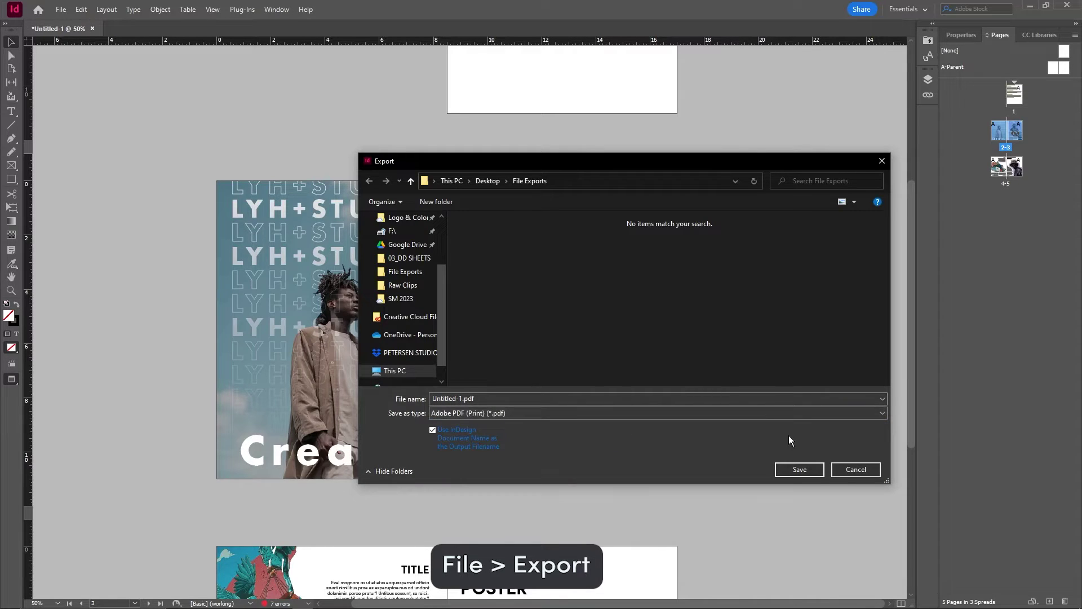
left_click(806, 471)
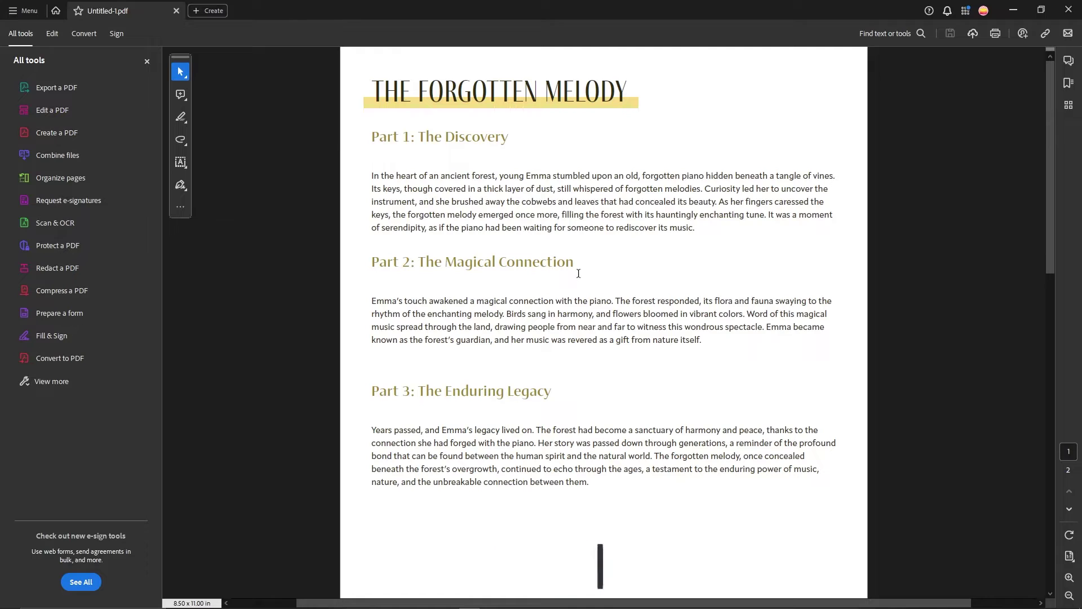
scroll(578, 273, "down", 3)
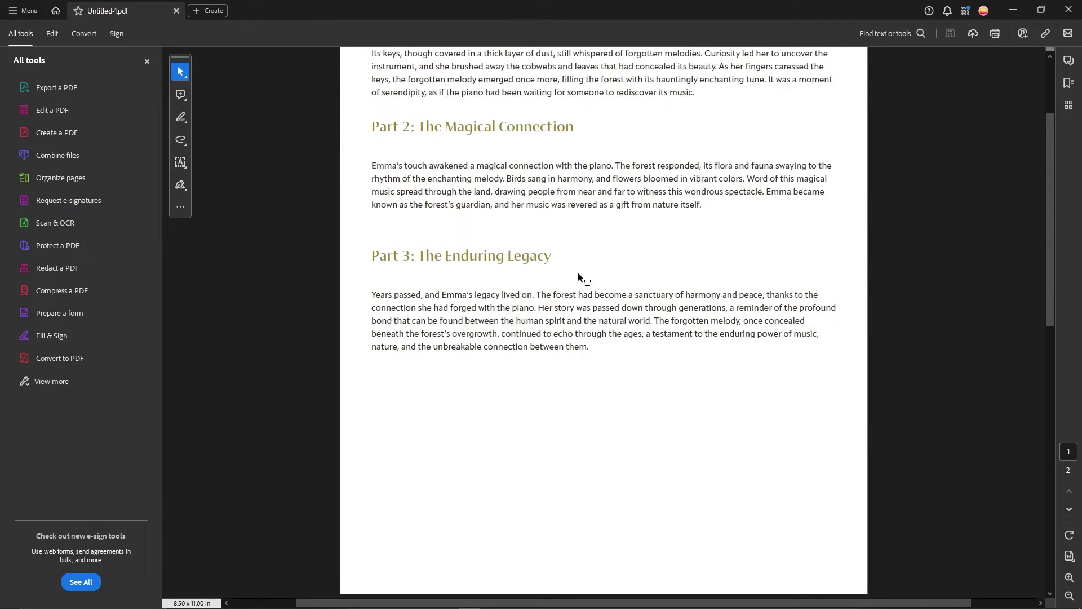
scroll(578, 275, "down", 6)
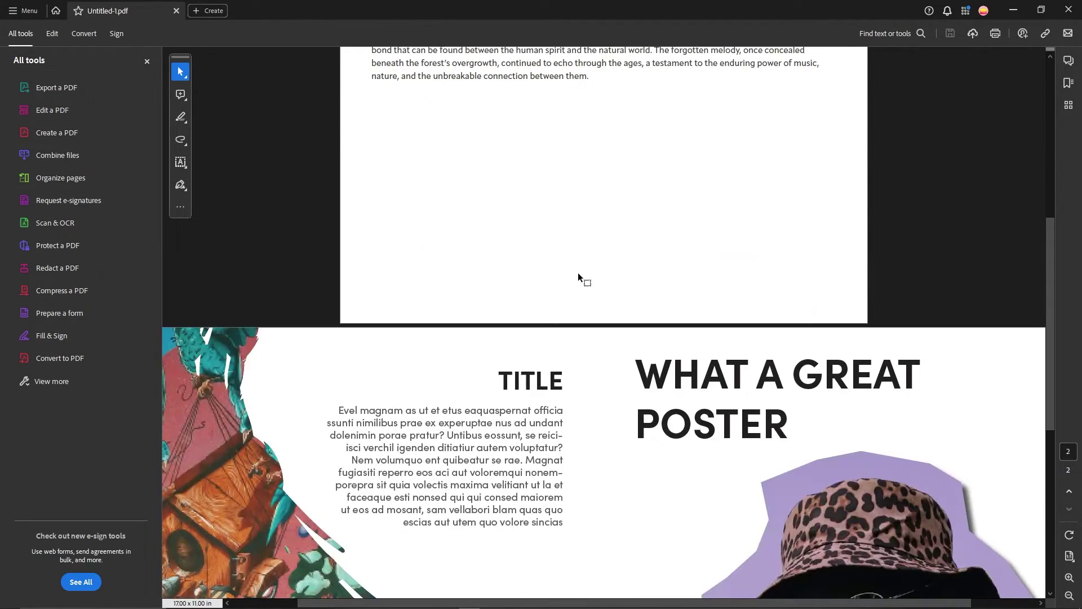
scroll(578, 274, "down", 8)
scroll(579, 274, "up", 1)
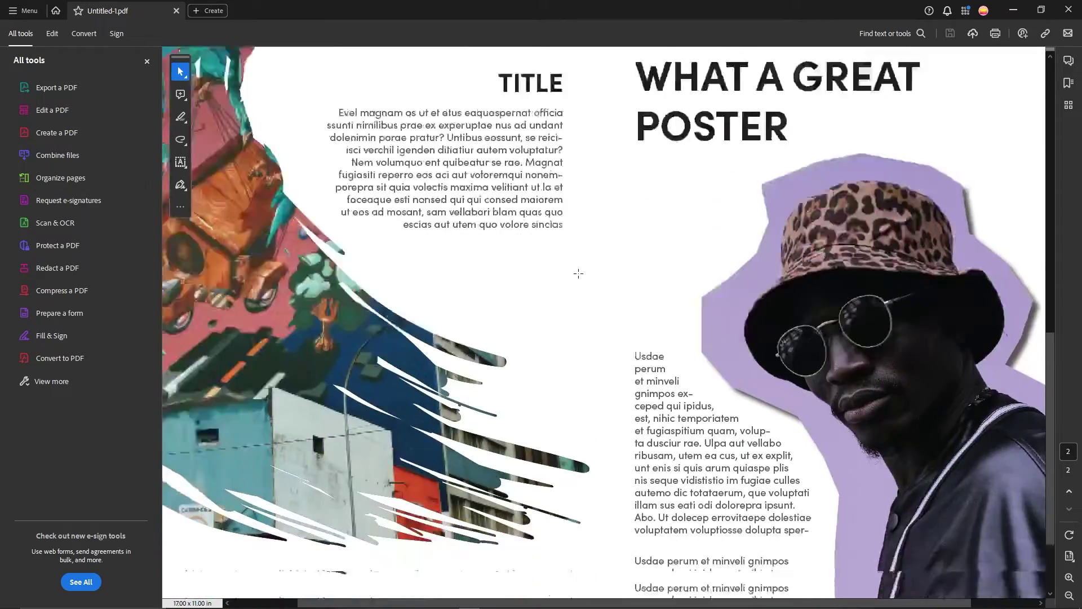
scroll(578, 275, "down", 1)
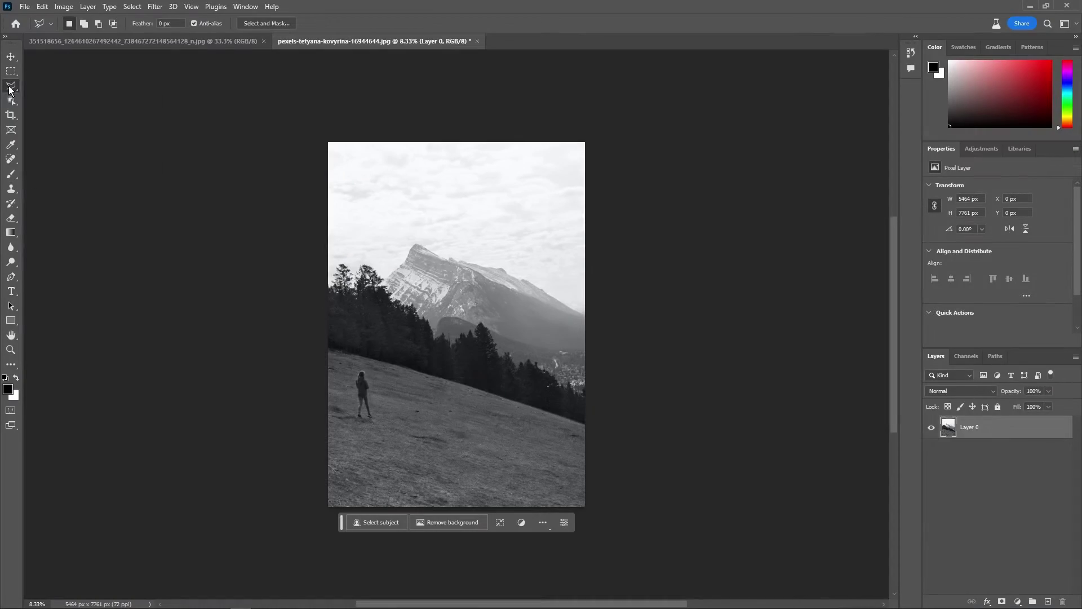
Lasso the hillside right of the figure and Generative Fill it with 'family of people'
right_click(11, 85)
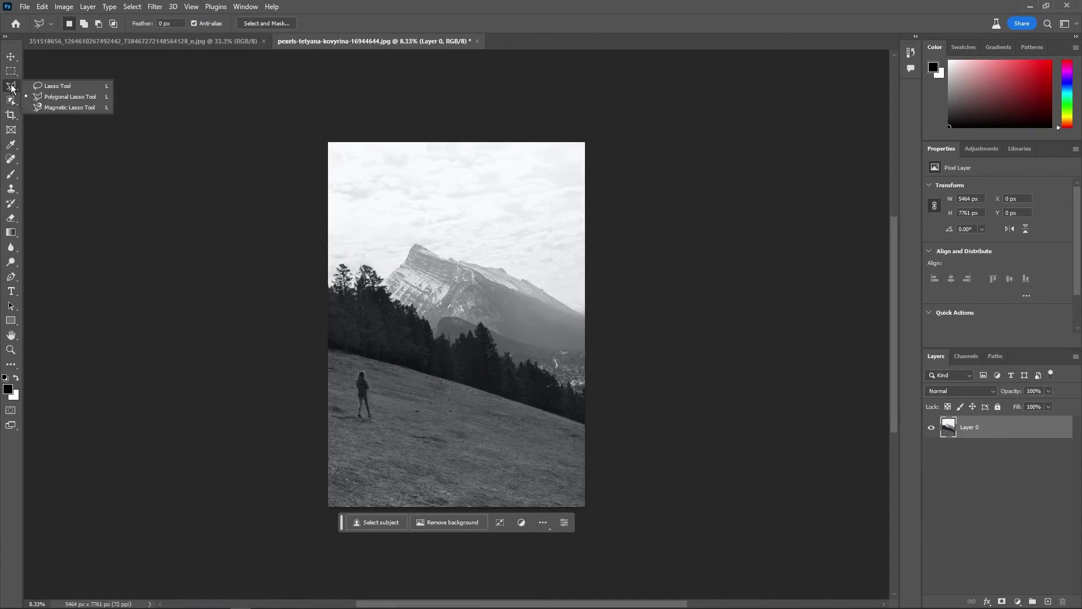
left_click(57, 86)
left_click_drag(425, 418, 404, 426)
left_click(310, 449)
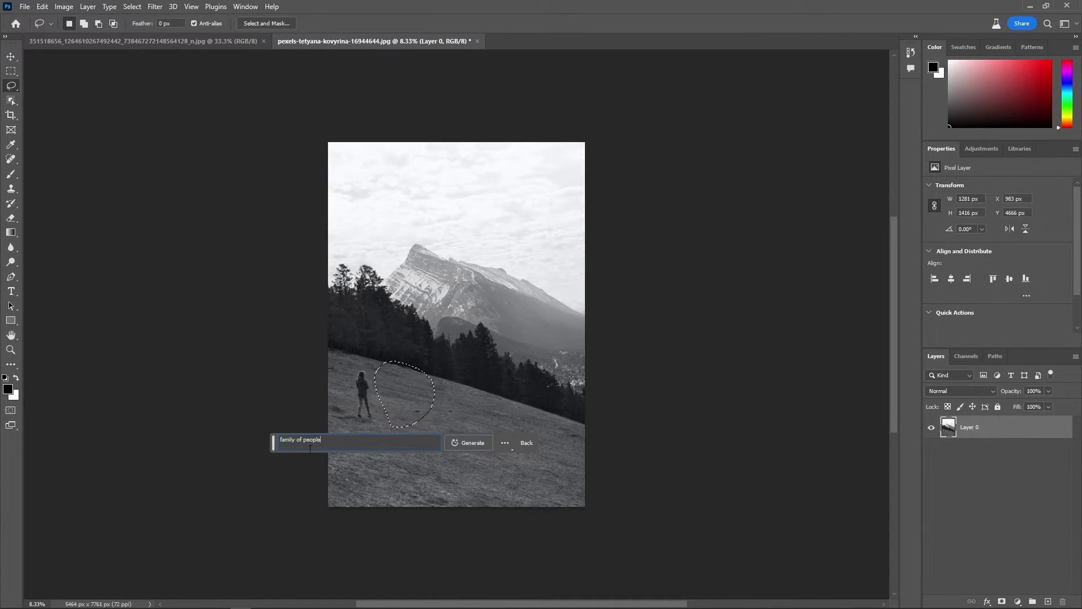
type("family of people")
left_click(475, 447)
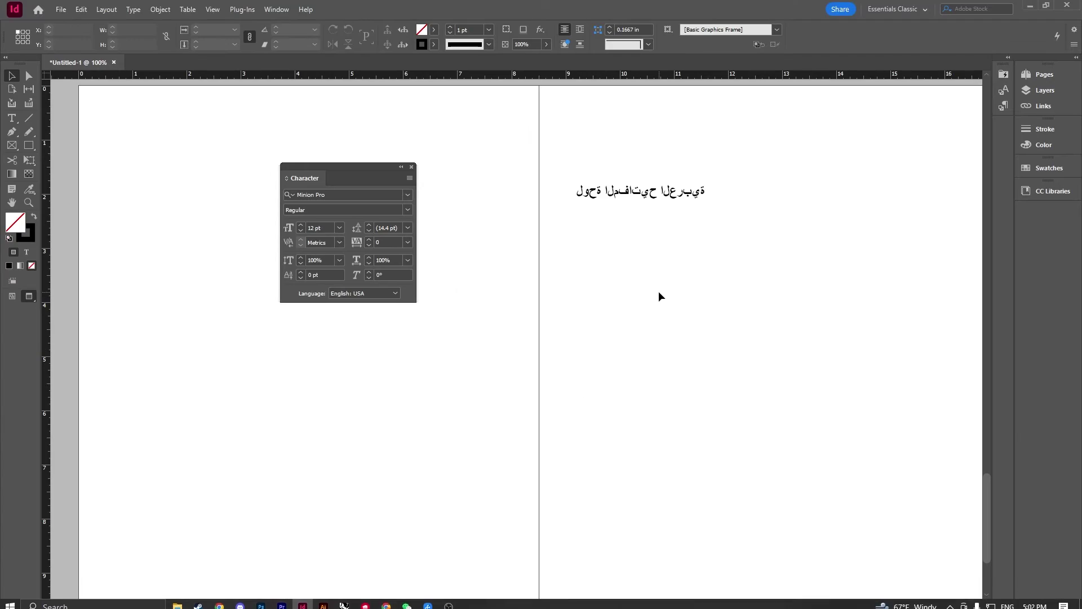
Select the whole Arabic line and set it to 72 pt
left_click(710, 265)
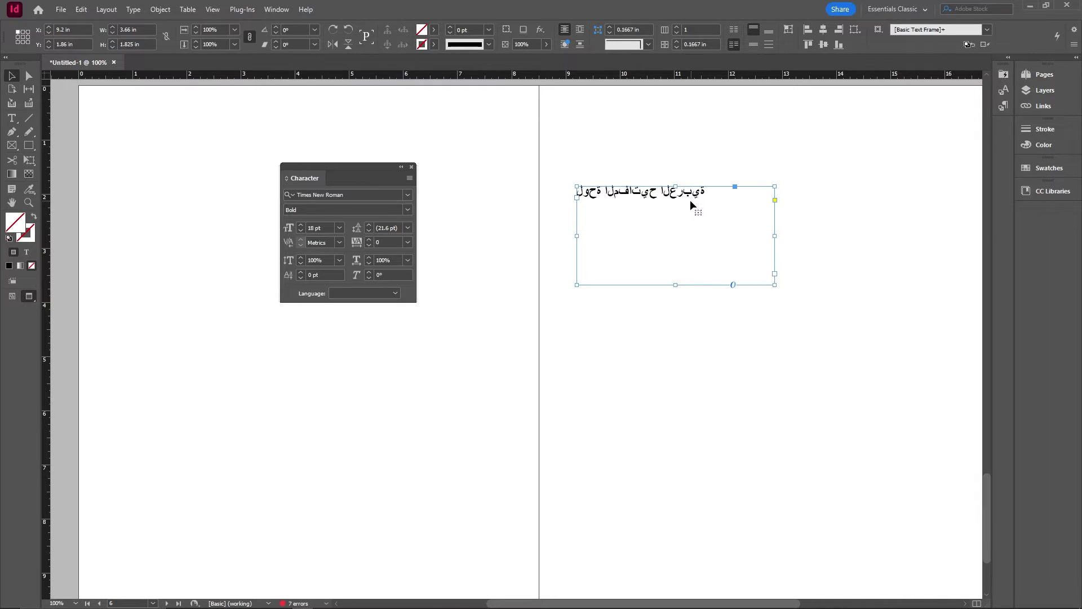
triple_click(634, 207)
left_click(340, 229)
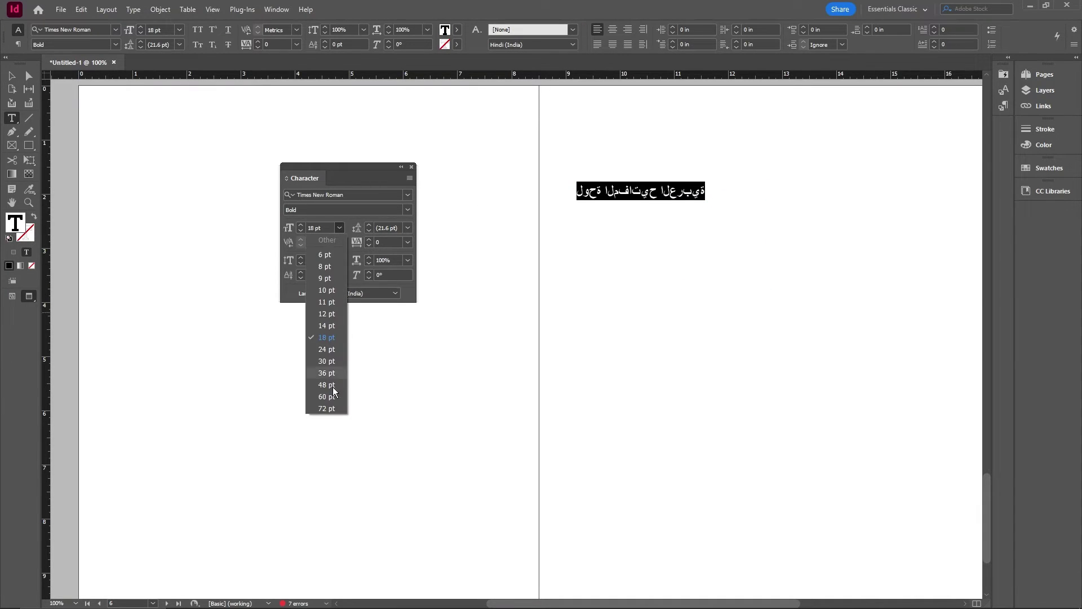
left_click(335, 395)
Enlarge the Arabic text frame so the phrase fits on two lines, zooming out to 75%
left_click(14, 75)
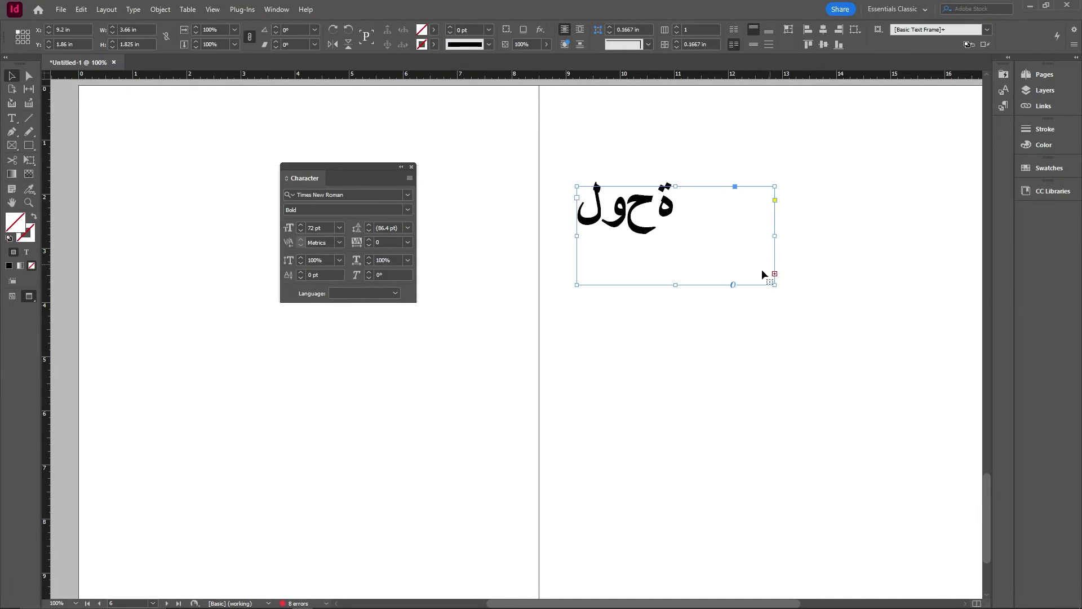
left_click_drag(776, 284, 821, 382)
key("ctrl+minus")
left_click(823, 386)
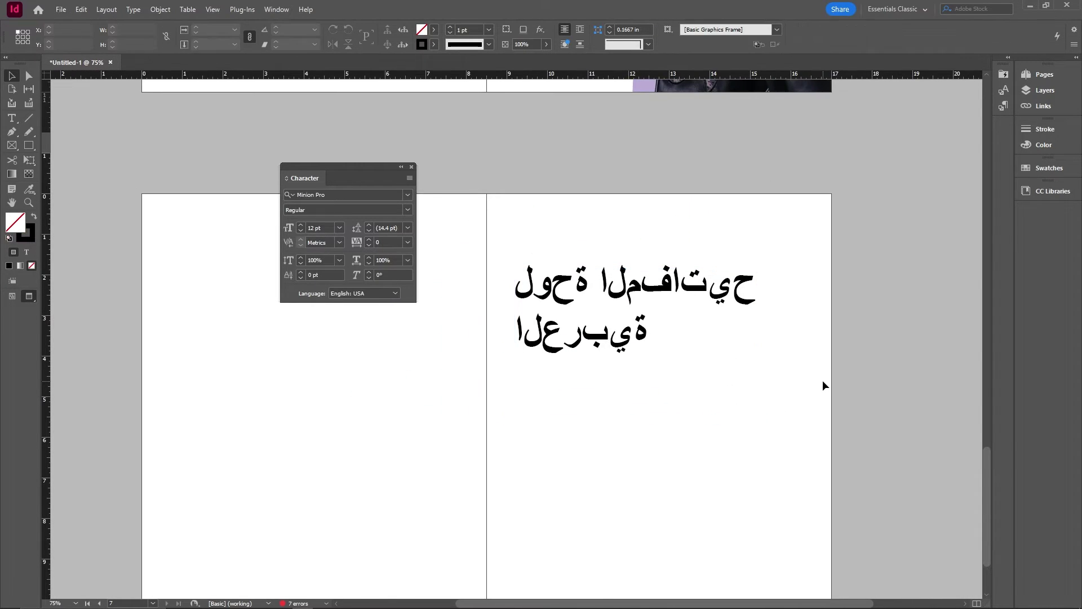
left_click(663, 317)
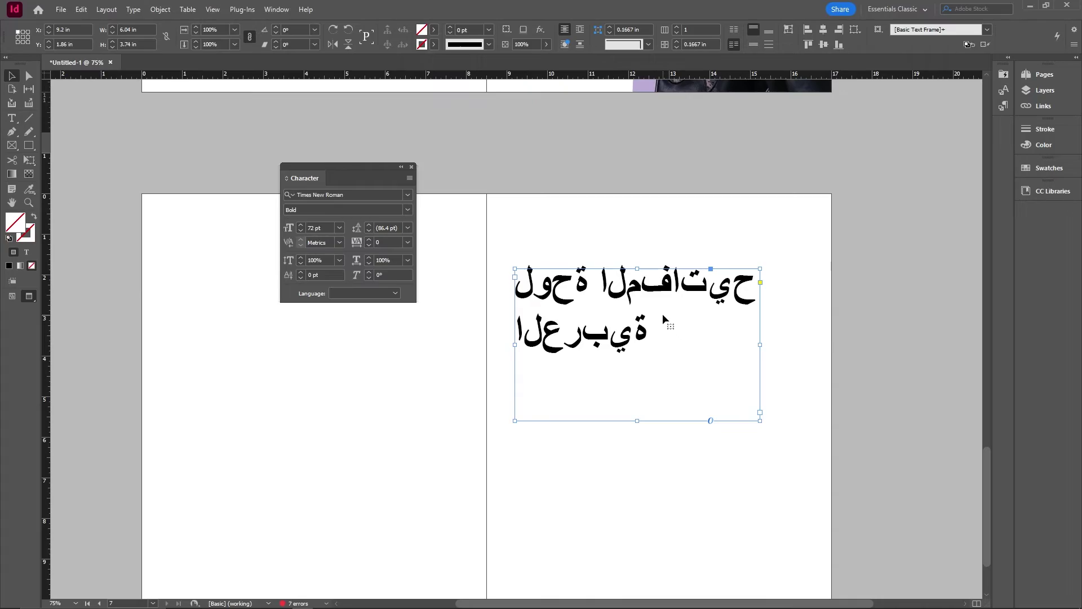